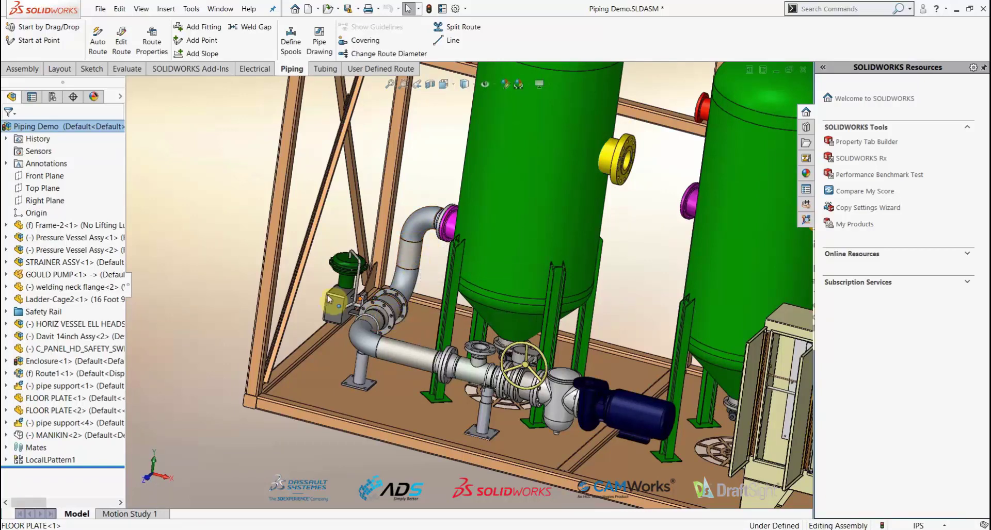
middle_drag(638, 335, 516, 361)
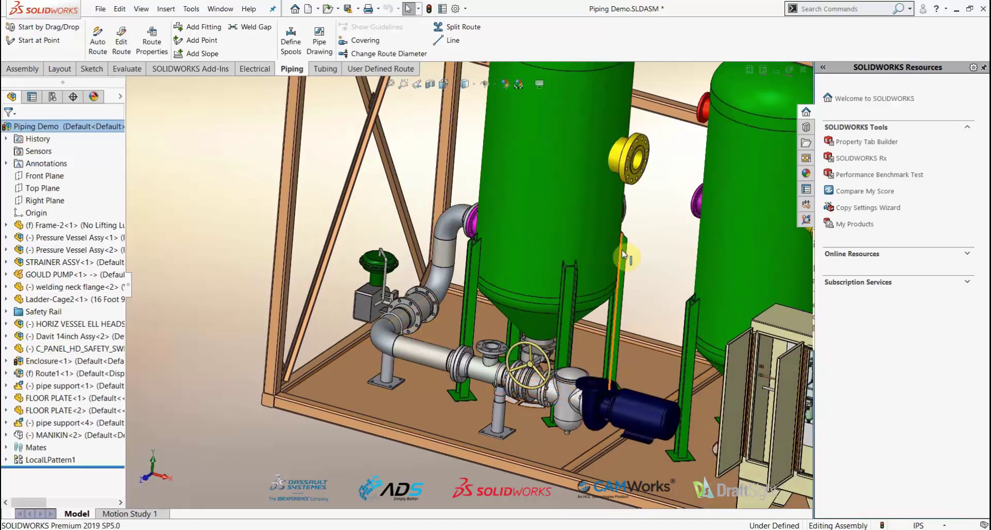
click(700, 208)
click(671, 220)
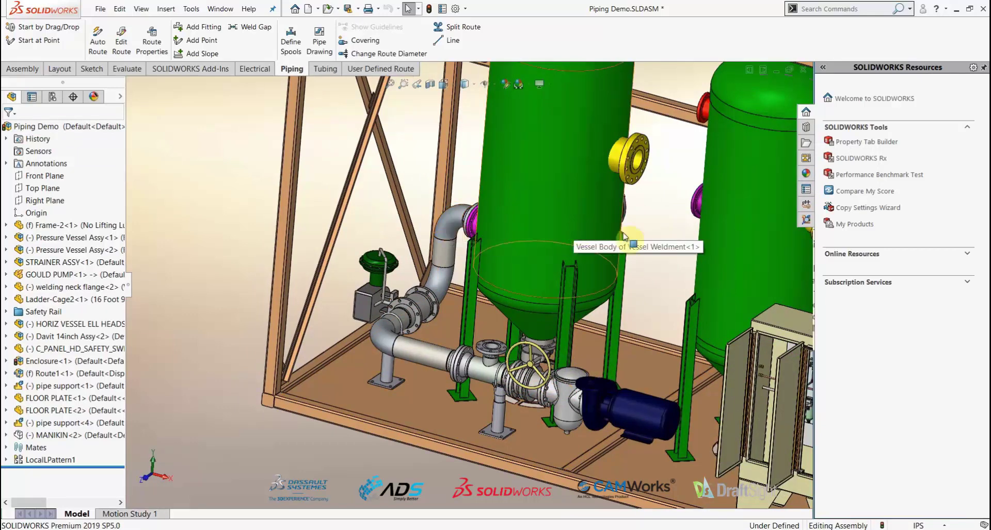
middle_drag(573, 225, 635, 253)
scroll(636, 256, up, 3)
scroll(661, 280, down, 2)
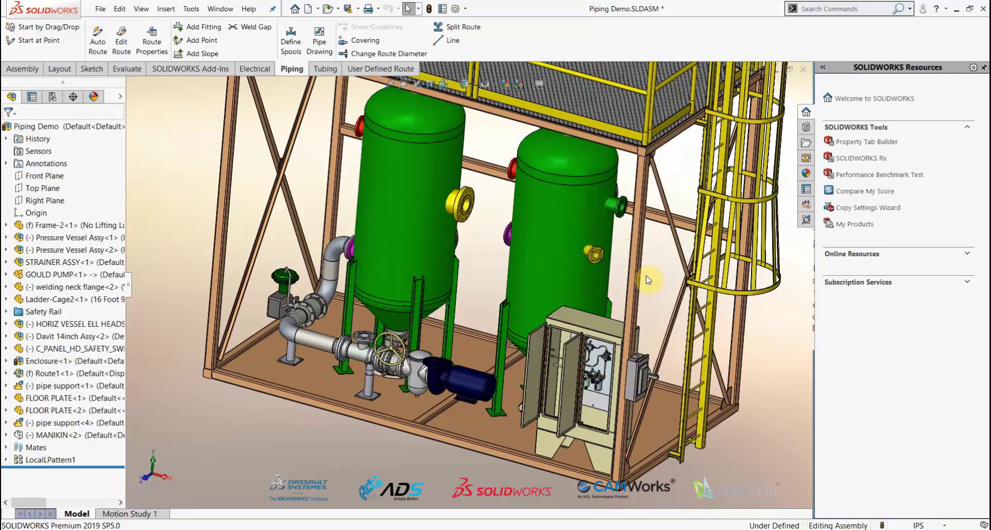
scroll(647, 280, down, 2)
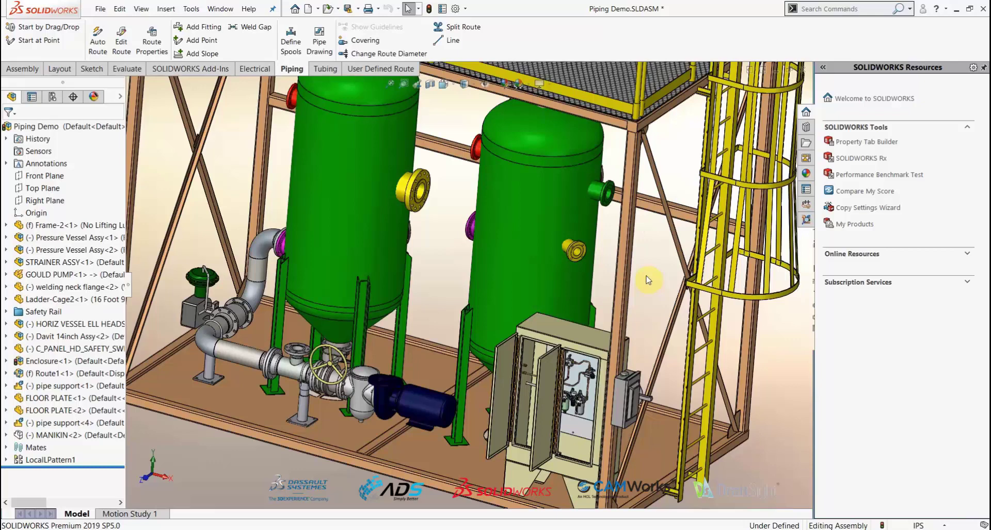
Switch the Piping Demo assembly to the pipe route display state that isolates the pump, one pressure vessel and the enclosure.
right_click(119, 95)
click(145, 116)
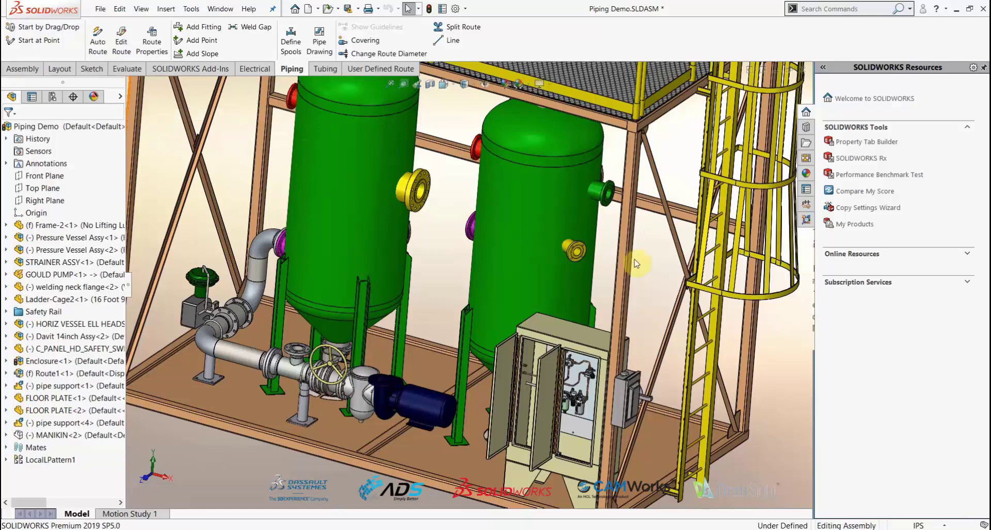
scroll(537, 375, down, 5)
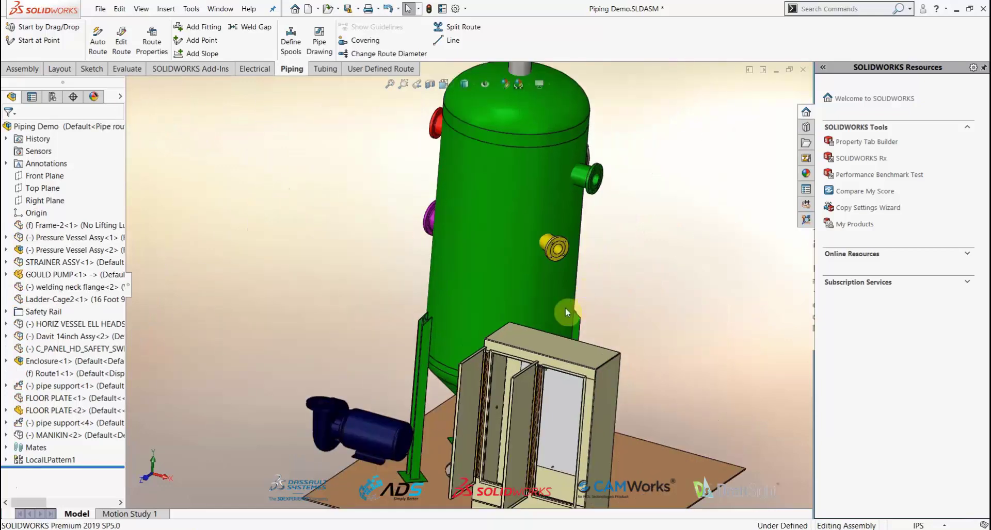
scroll(434, 217, up, 5)
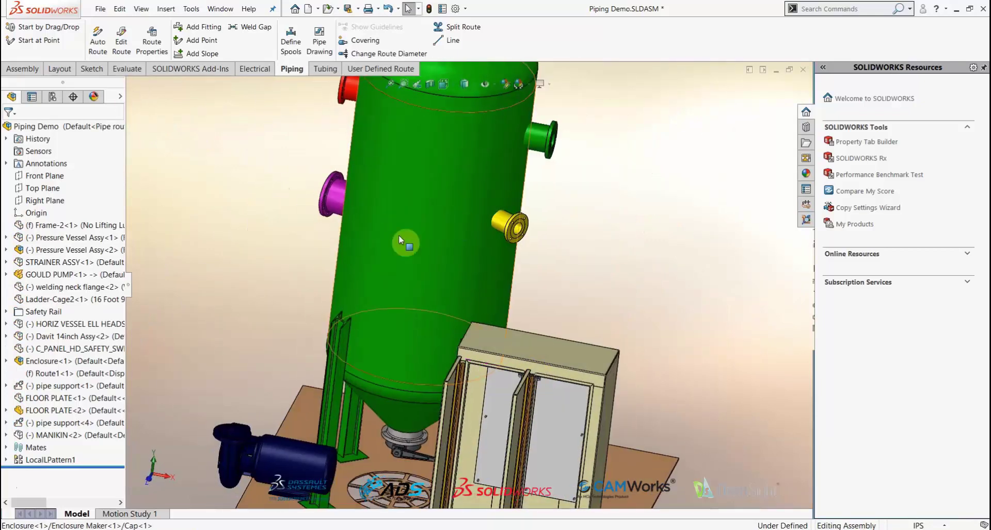
scroll(392, 252, down, 2)
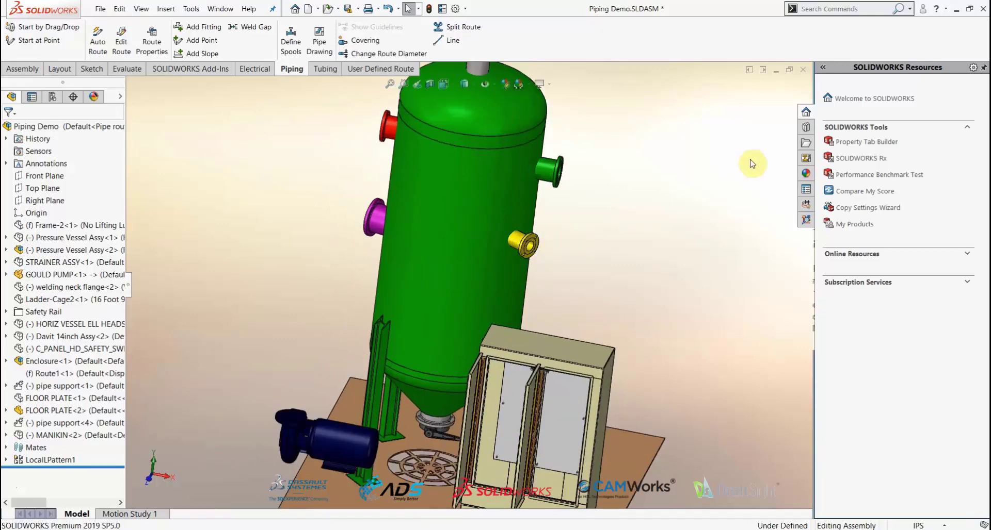
Open the flanges folder under Piping in the SolidWorks Routing library.
click(805, 127)
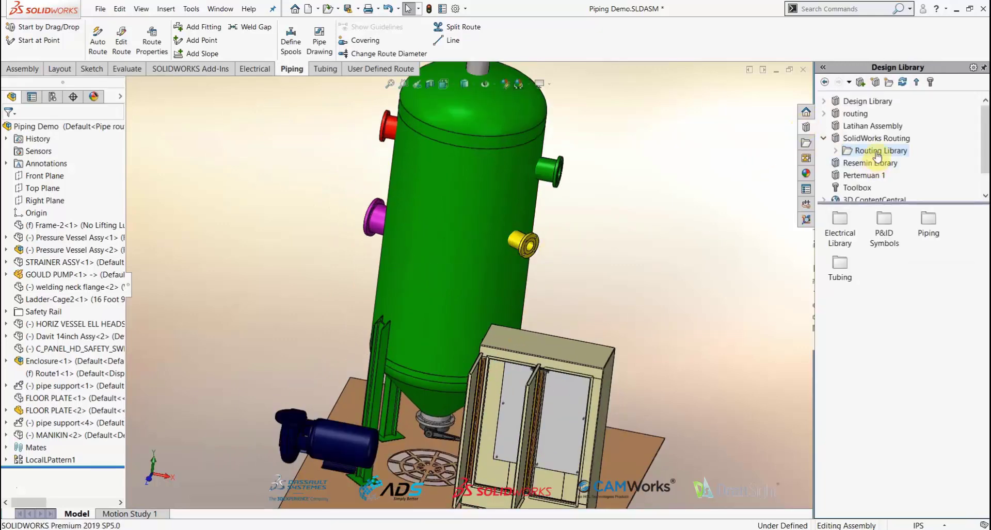
double_click(927, 232)
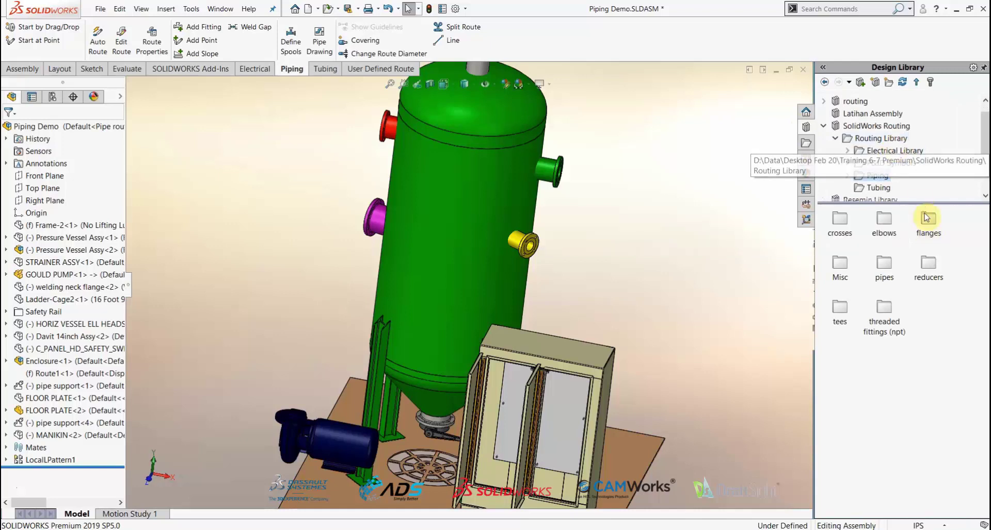
double_click(927, 219)
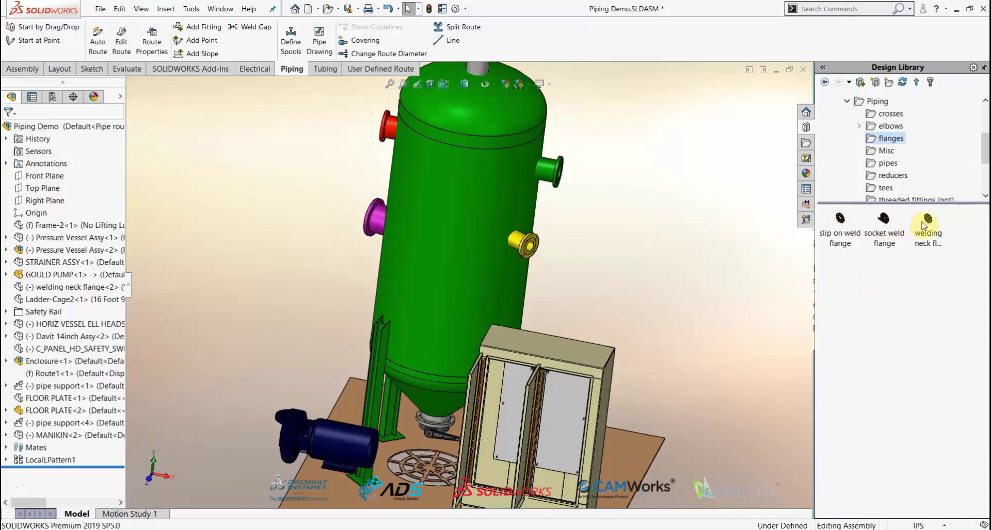
Place welding neck flange WNeck Flange 150-NPS4 on the pump outlet and create its route with Pipe 4 in, Sch 40 and 90L LR Inch 4 Sch40 elbows.
mouse_move(937, 223)
scroll(247, 448, down, 4)
middle_drag(370, 414, 362, 446)
drag(937, 242, 423, 349)
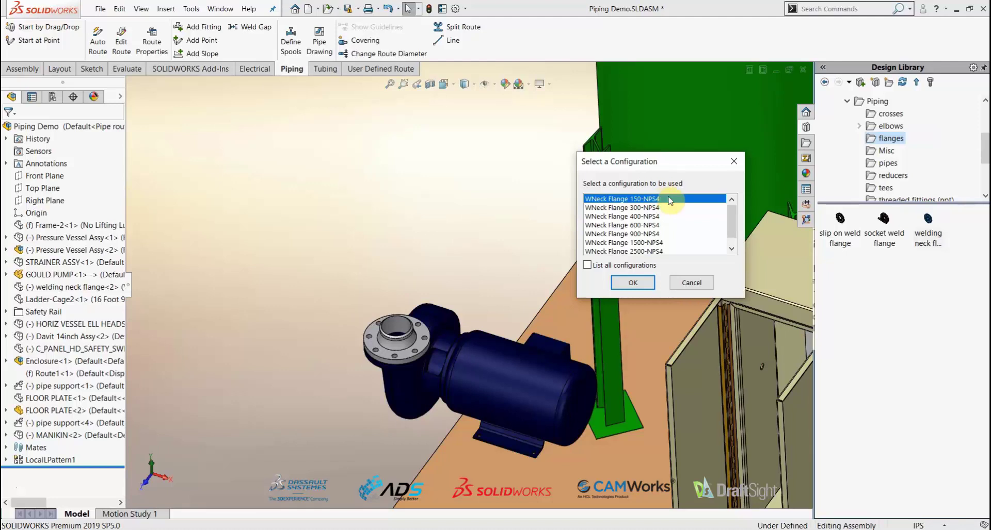
click(632, 283)
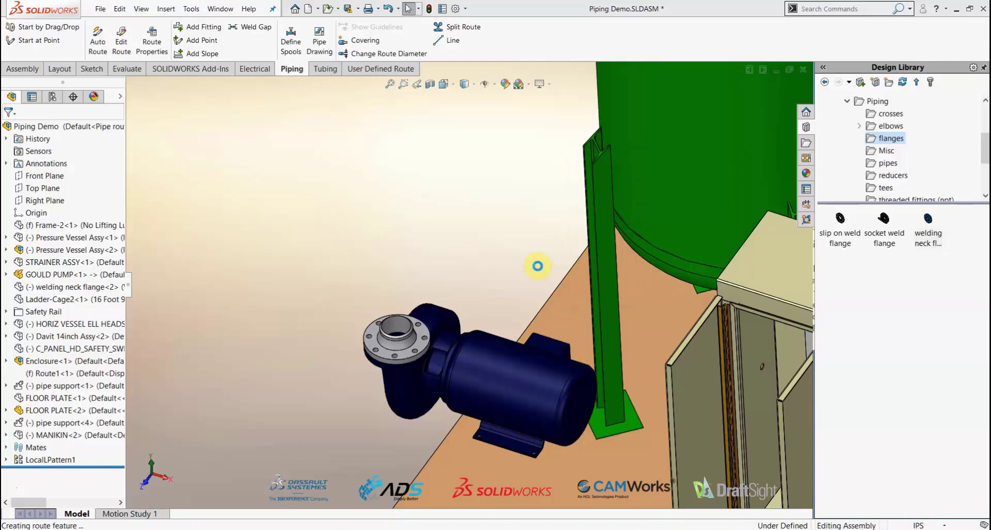
drag(123, 219, 123, 291)
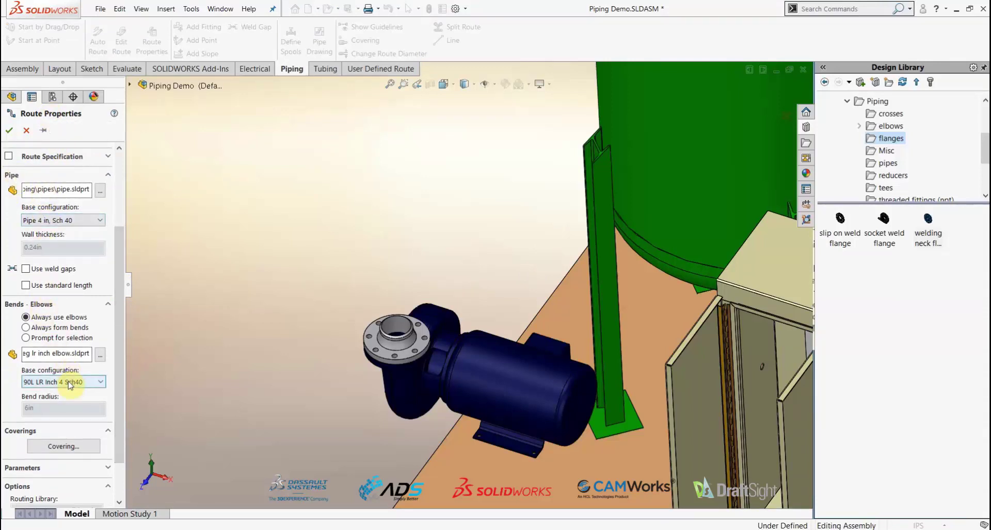
click(10, 131)
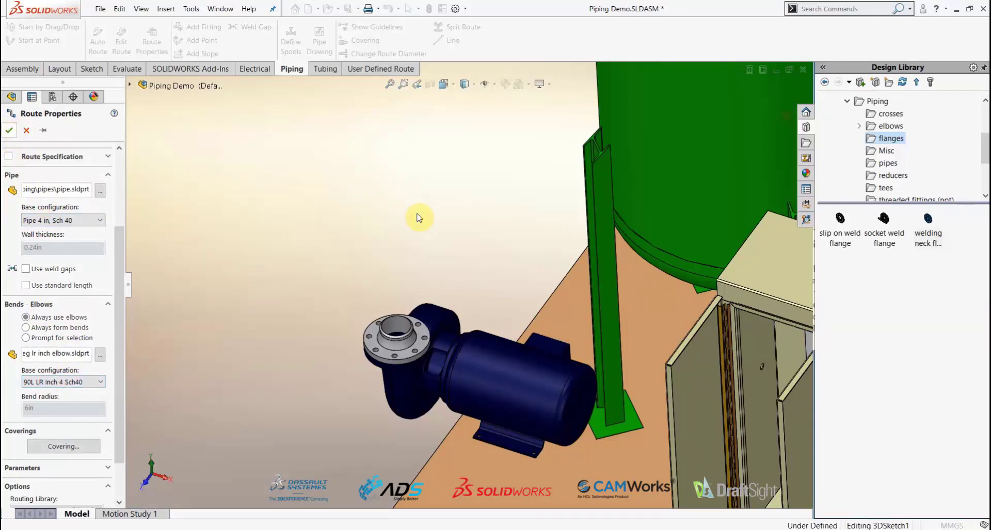
Extend the pipe stub above the pump flange vertically until its endpoint is at about Y 86.82.
scroll(511, 155, up, 5)
scroll(540, 150, down, 3)
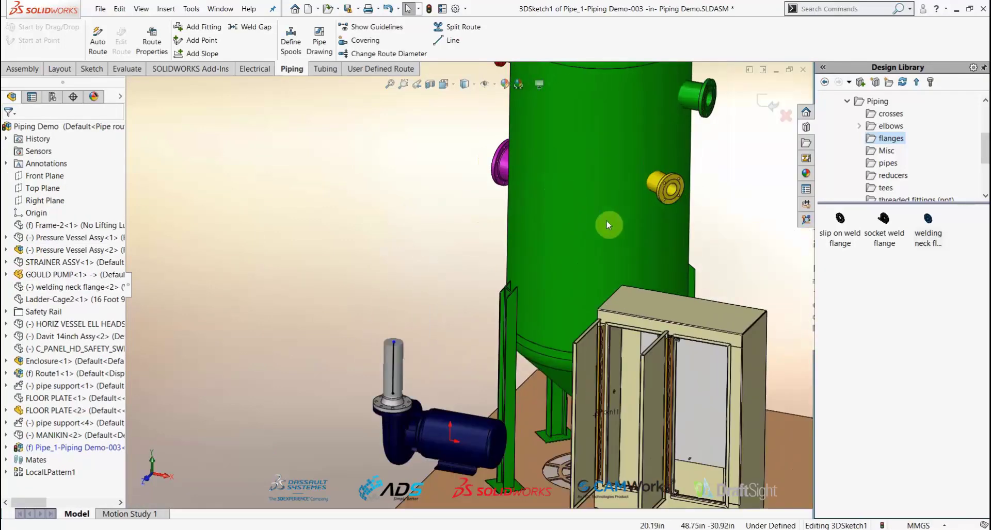
scroll(584, 211, up, 1)
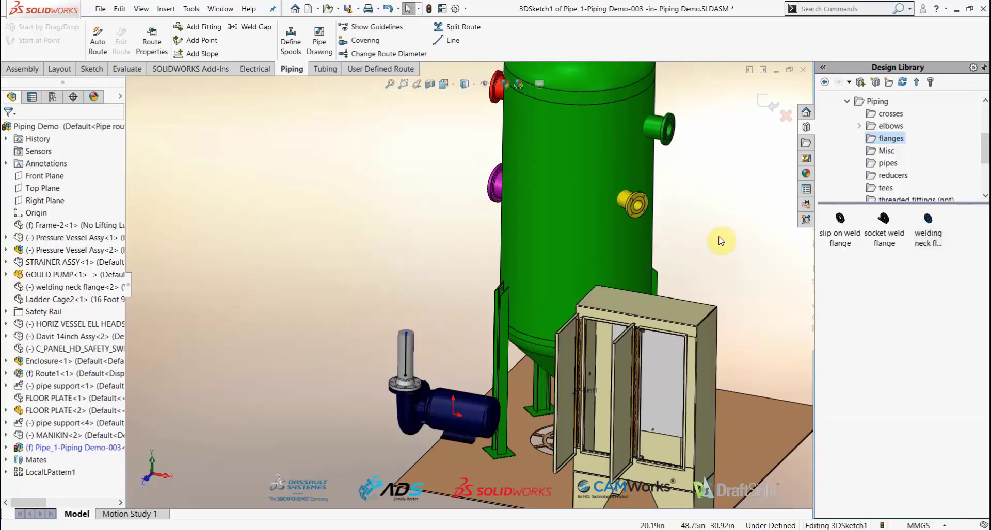
scroll(720, 240, down, 3)
scroll(543, 150, up, 5)
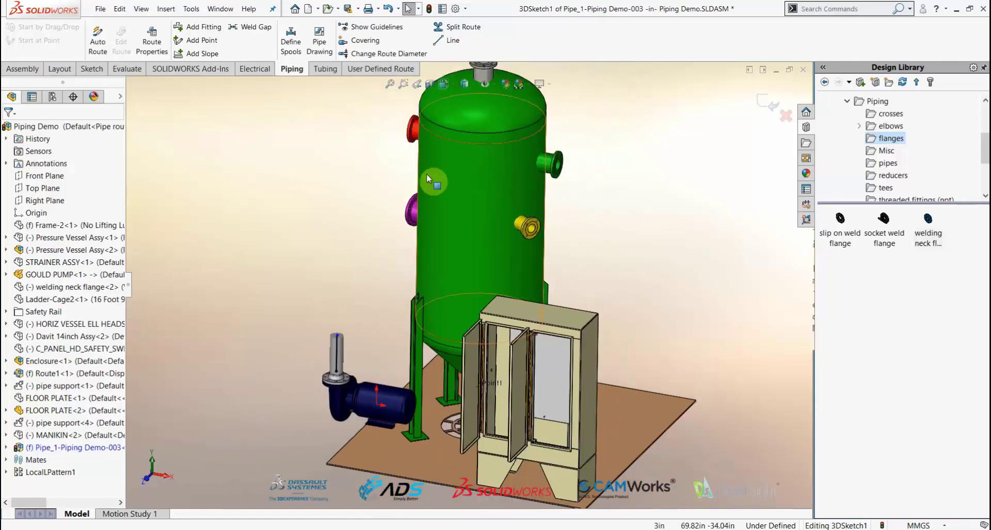
scroll(426, 175, down, 2)
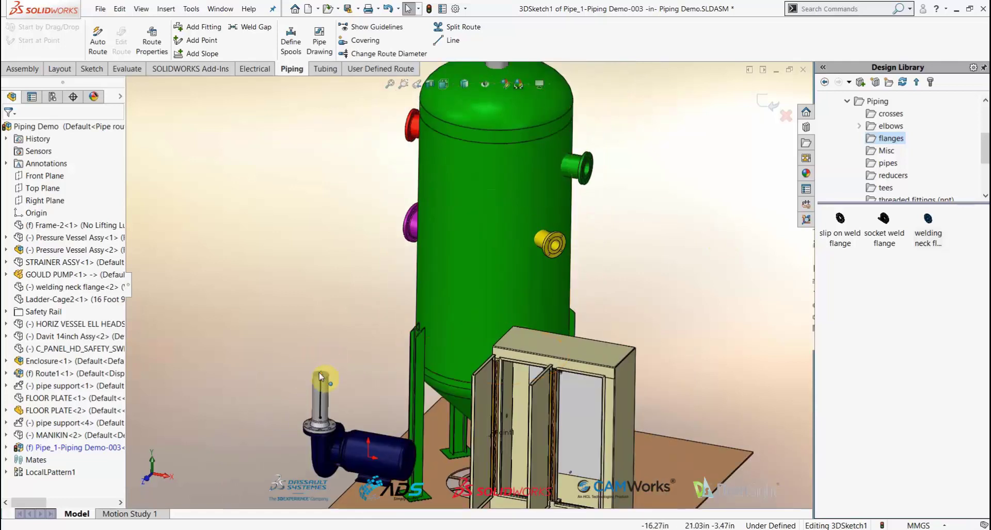
mouse_move(320, 376)
mouse_down()
mouse_move(332, 203)
mouse_move(323, 222)
mouse_up()
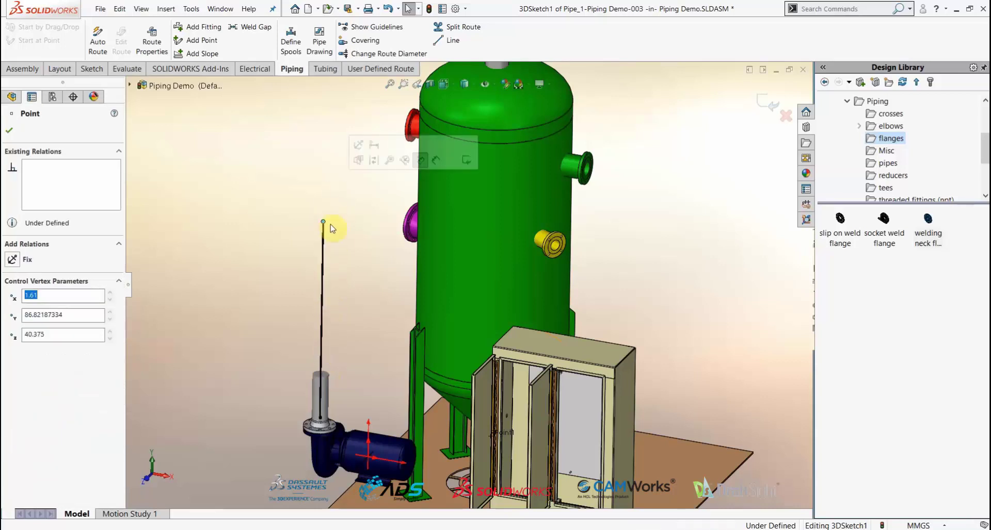
click(354, 273)
middle_drag(354, 273, 351, 274)
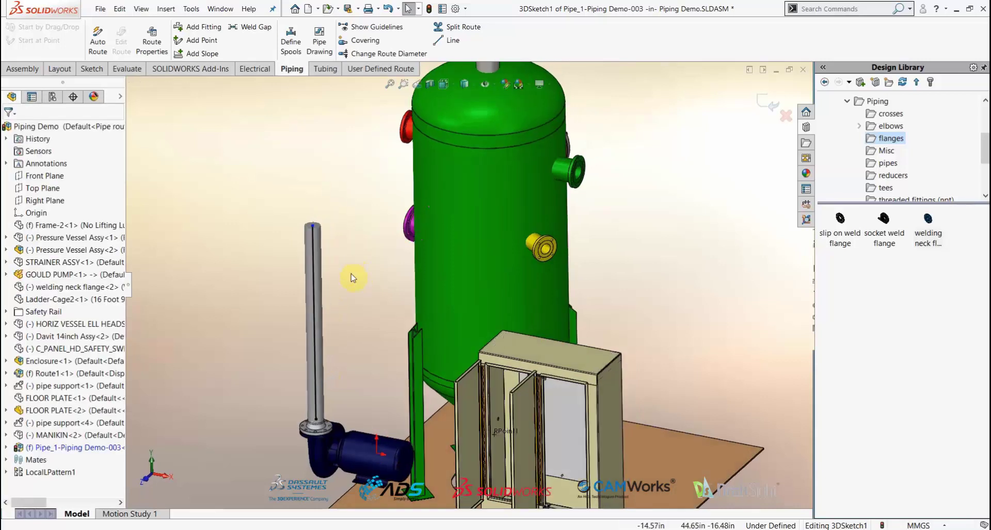
Sketch route lines from the vertical pipe's upper end, about 91 in along X past the vessel and about 24.7 in along Z.
key(s)
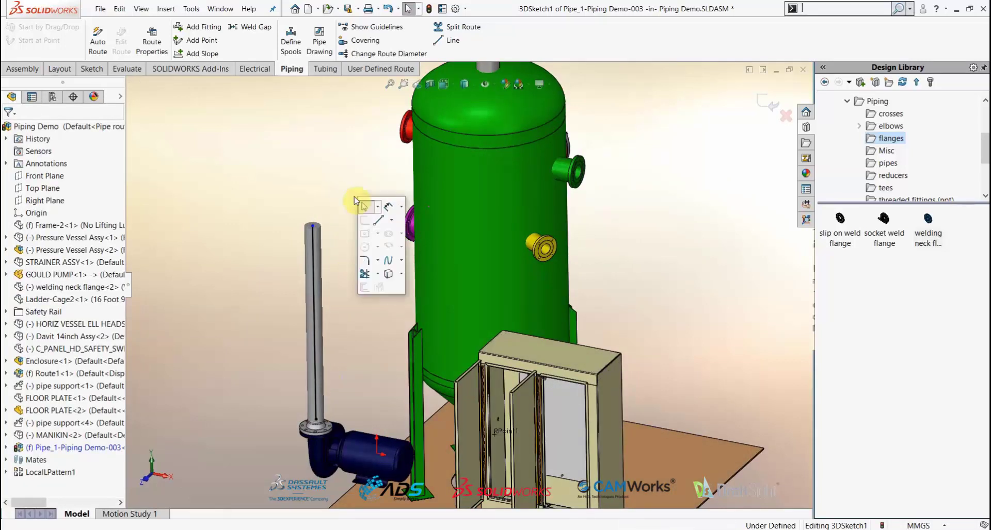
click(381, 221)
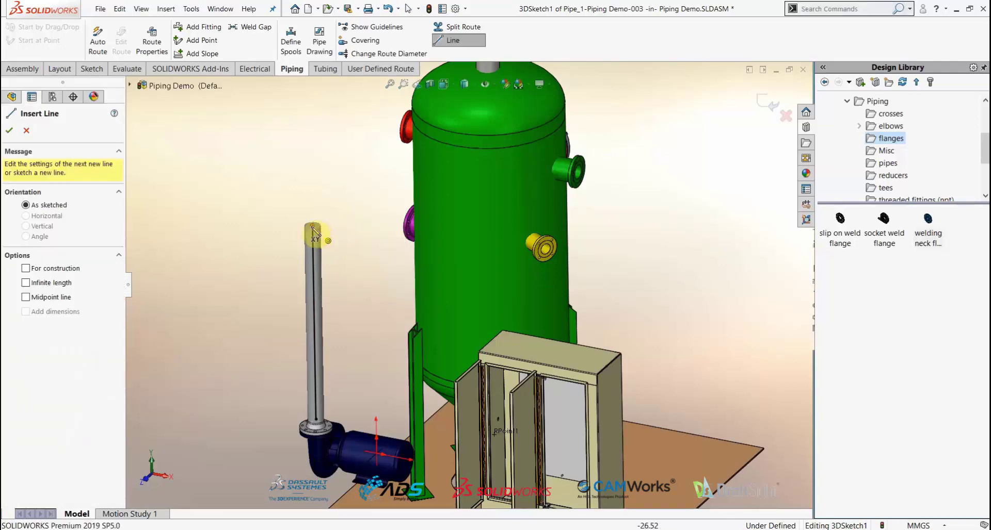
click(312, 225)
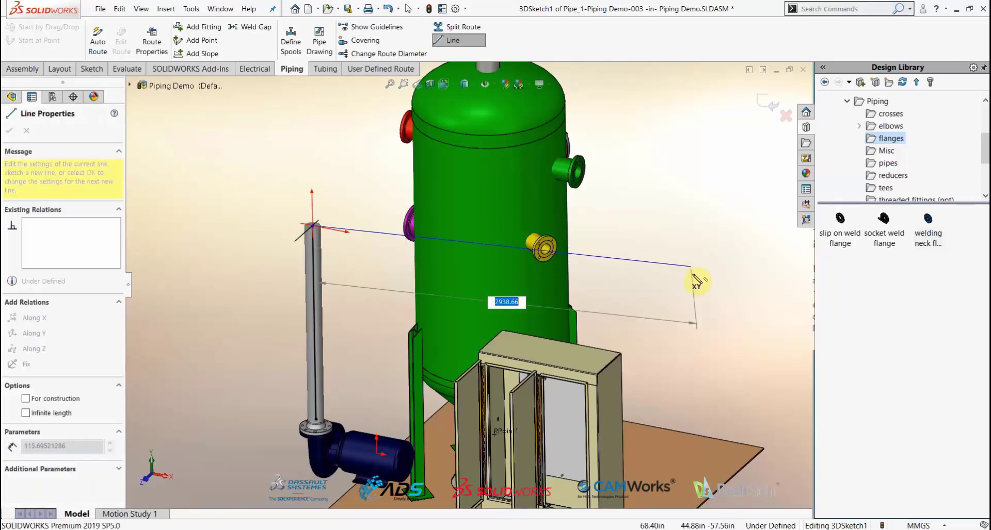
click(633, 291)
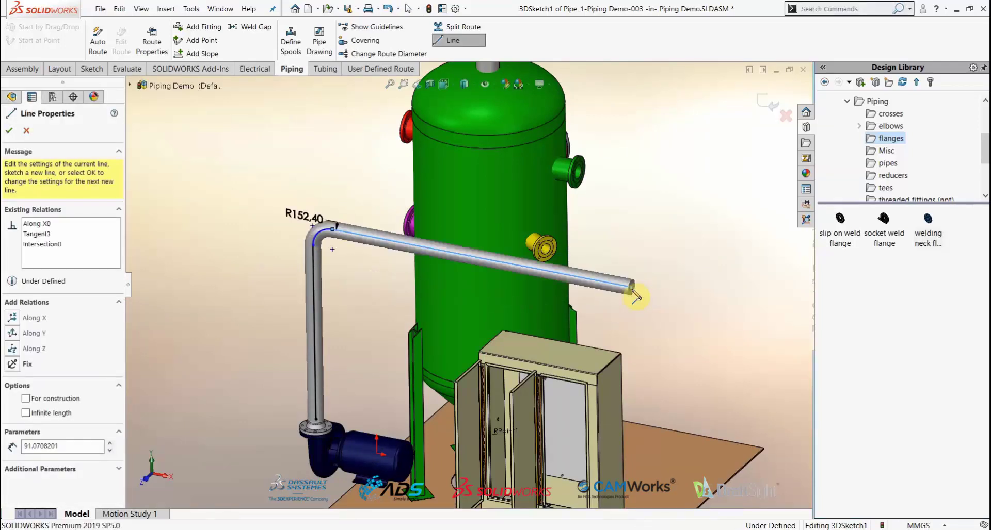
click(680, 247)
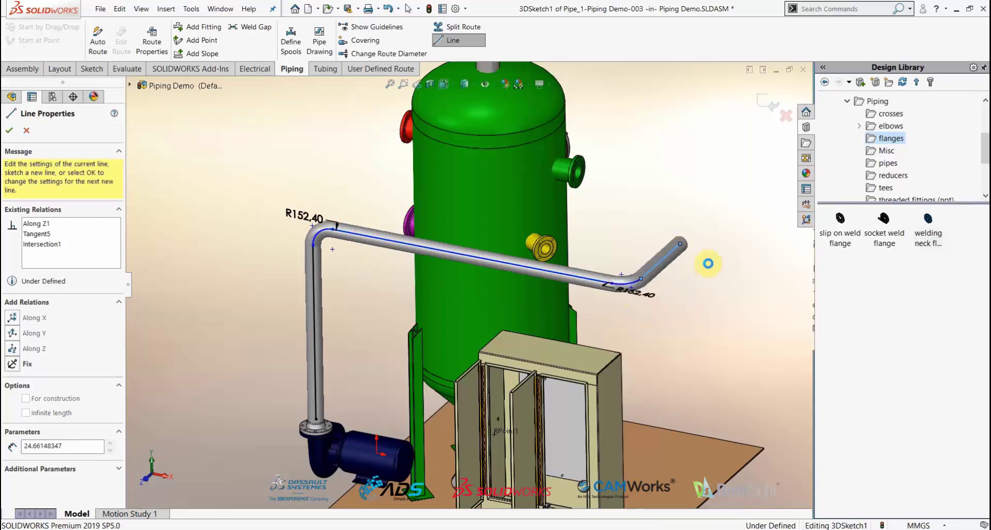
key(Escape)
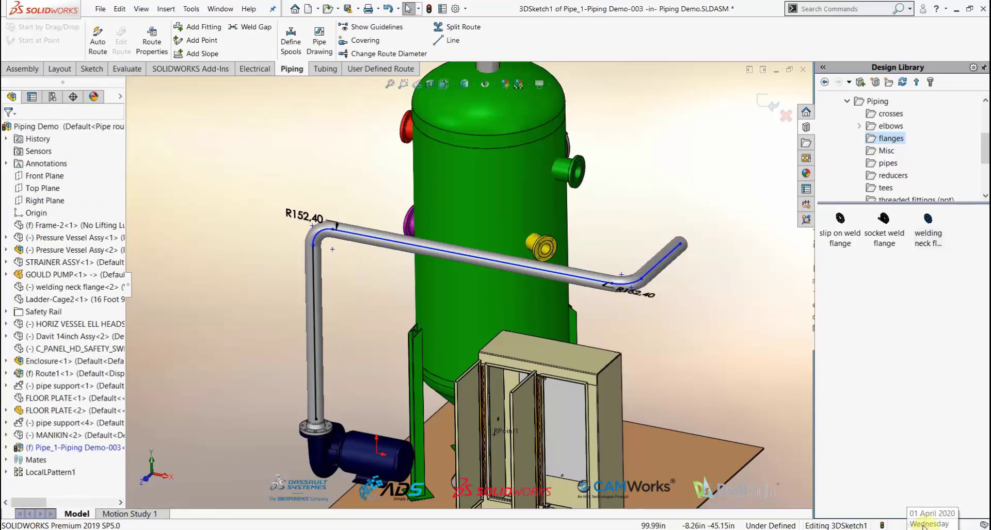
Switch the route's length units to inches and reopen the new Pipe_1-Piping Demo-003 route for editing.
click(920, 525)
click(908, 491)
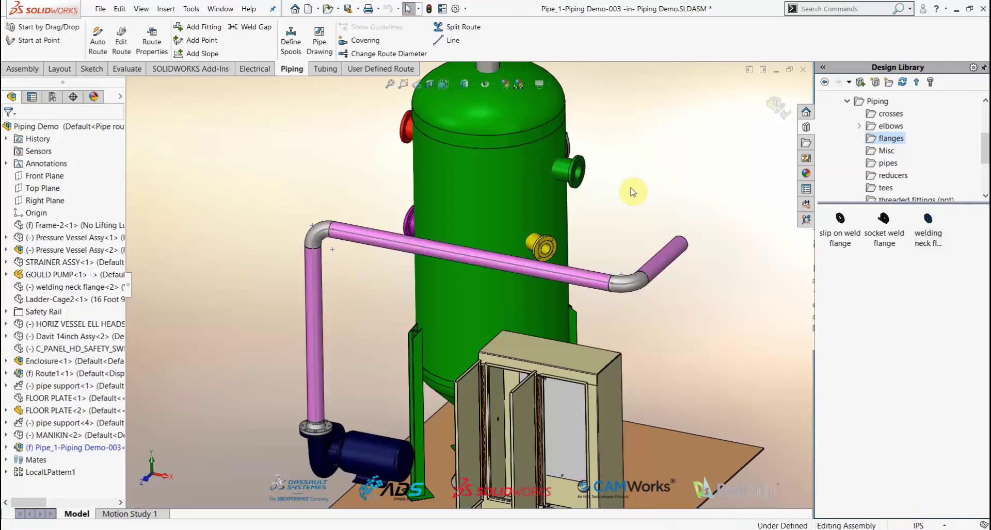
right_click(49, 448)
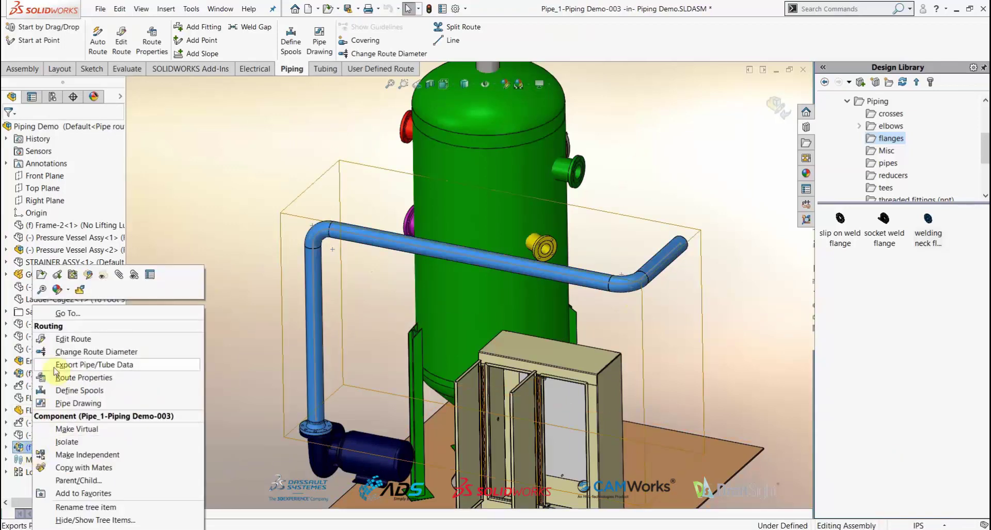
click(57, 340)
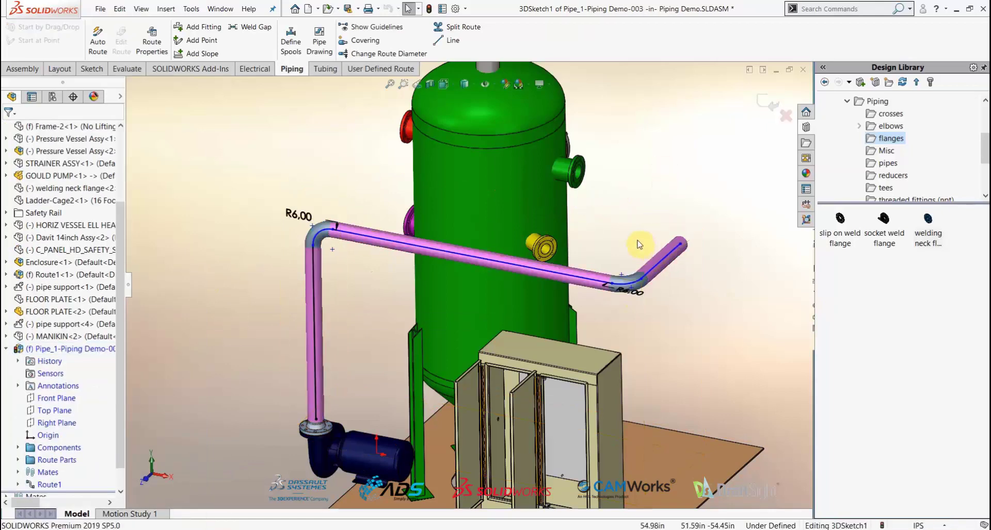
Add a welding neck flange to the vessel's green side nozzle, choosing WNeck Flange 150-NPS4 from the list of all configurations.
middle_drag(624, 252, 592, 298)
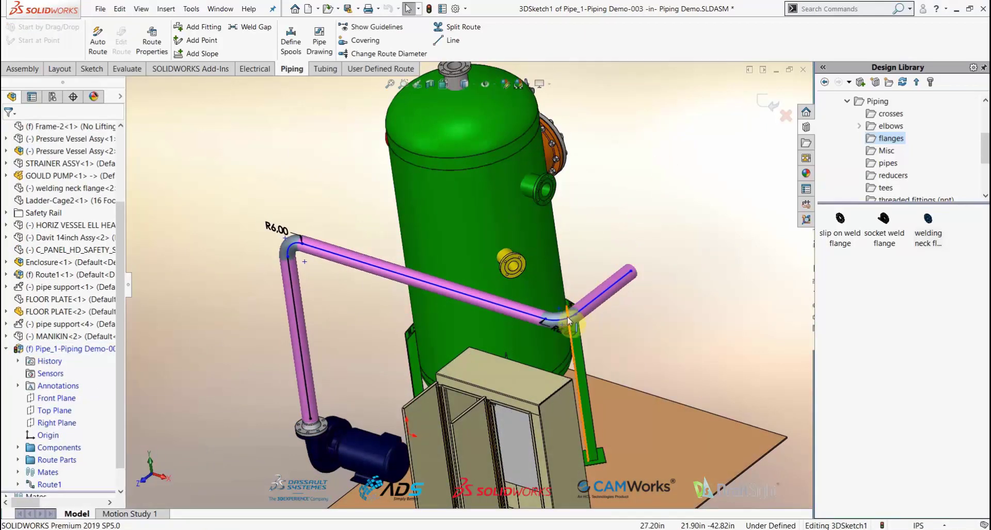
scroll(567, 318, down, 2)
scroll(673, 177, up, 1)
scroll(564, 159, down, 1)
drag(927, 219, 485, 191)
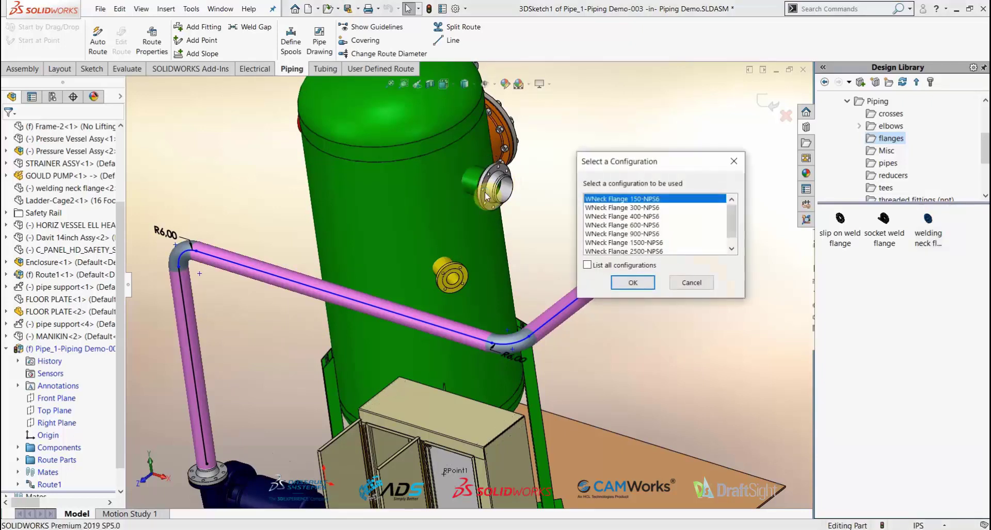
click(603, 265)
click(656, 225)
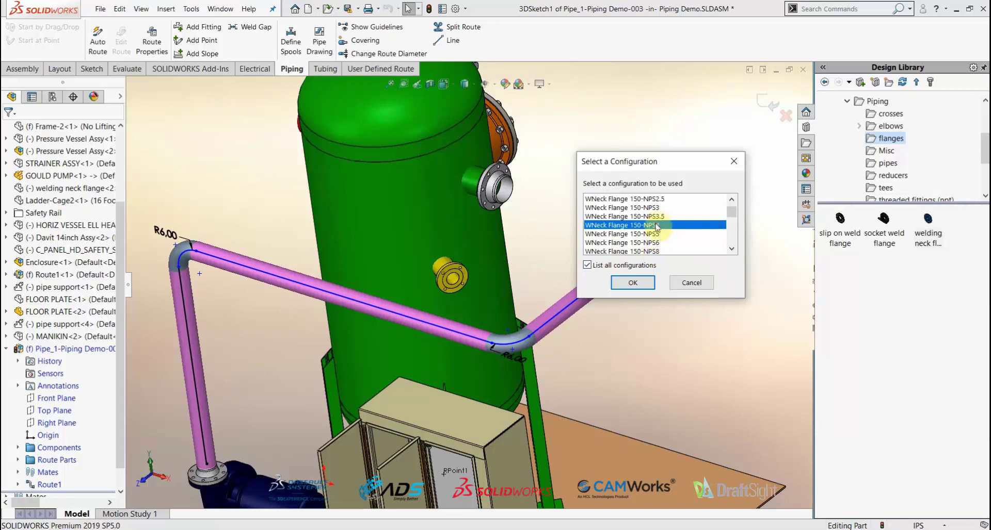
click(633, 282)
key(Escape)
Merge the open end of the pump route with the end of the pipe stub on the green nozzle flange.
click(599, 286)
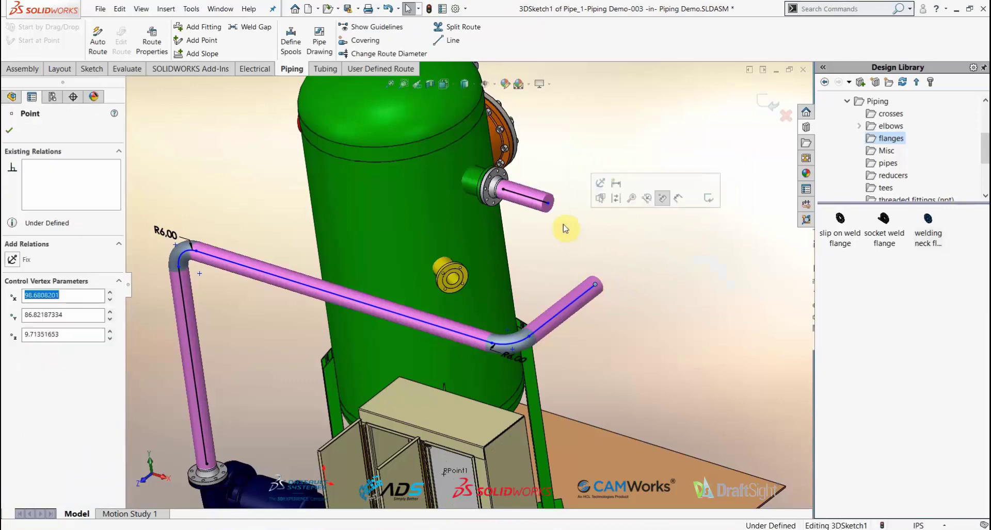
ctrl+click(559, 212)
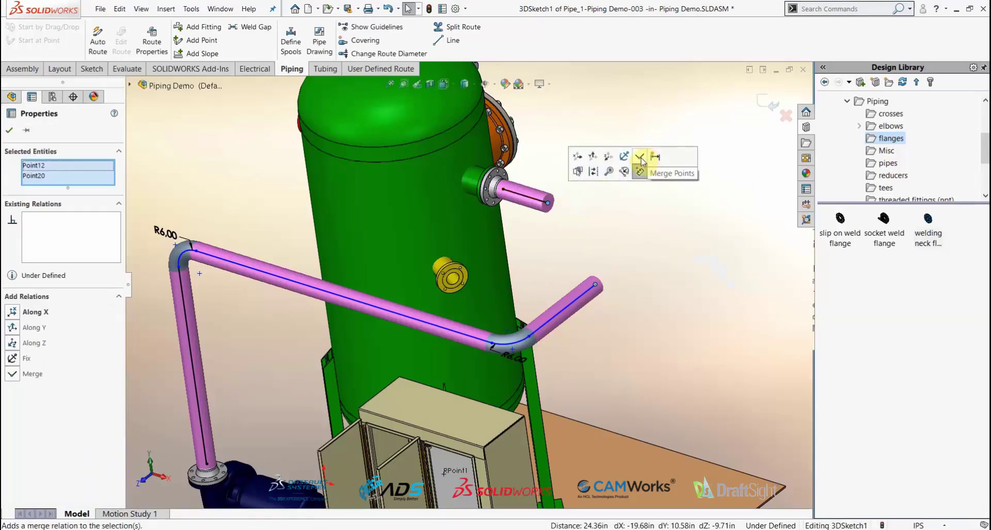
click(648, 170)
Move the Z-direction route segment closer to the vessel, shortening the pipe run out of the green nozzle flange.
scroll(370, 230, down, 2)
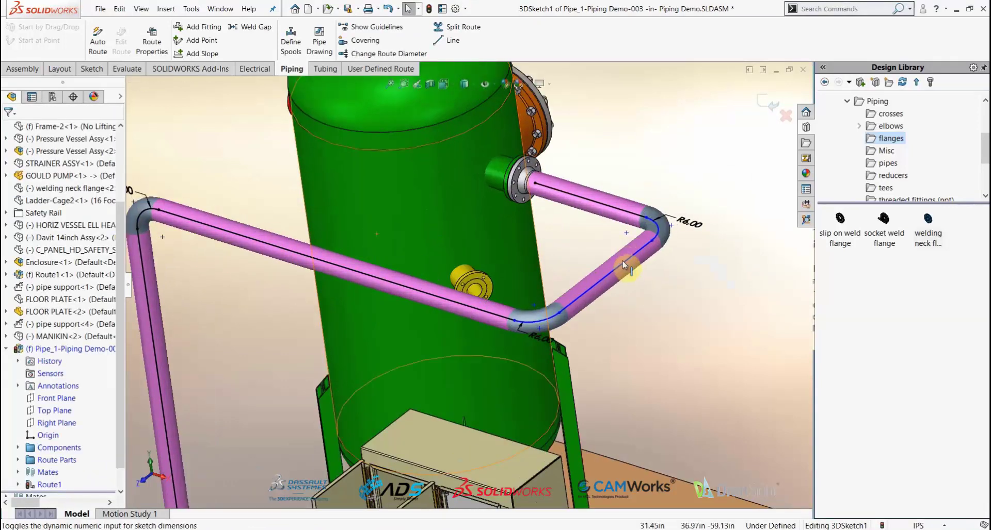
click(570, 251)
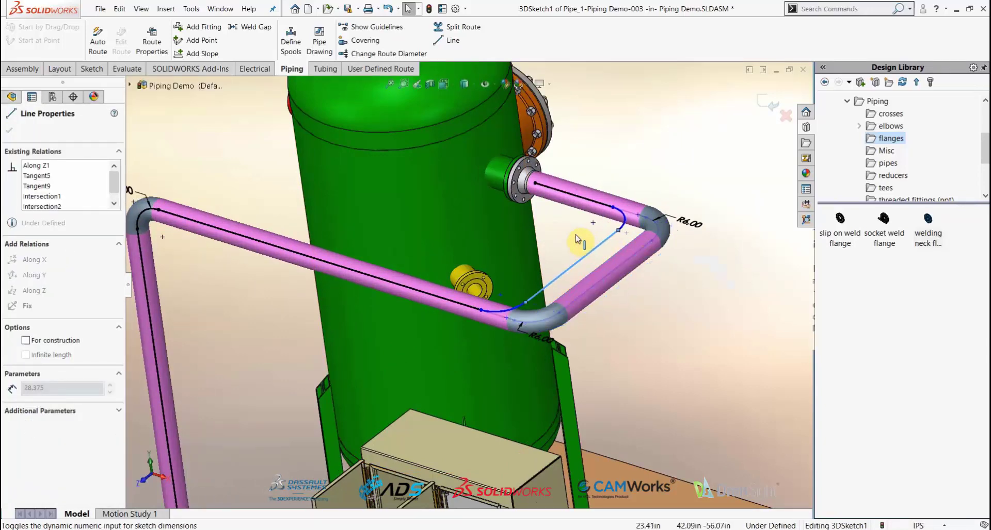
drag(572, 237, 572, 237)
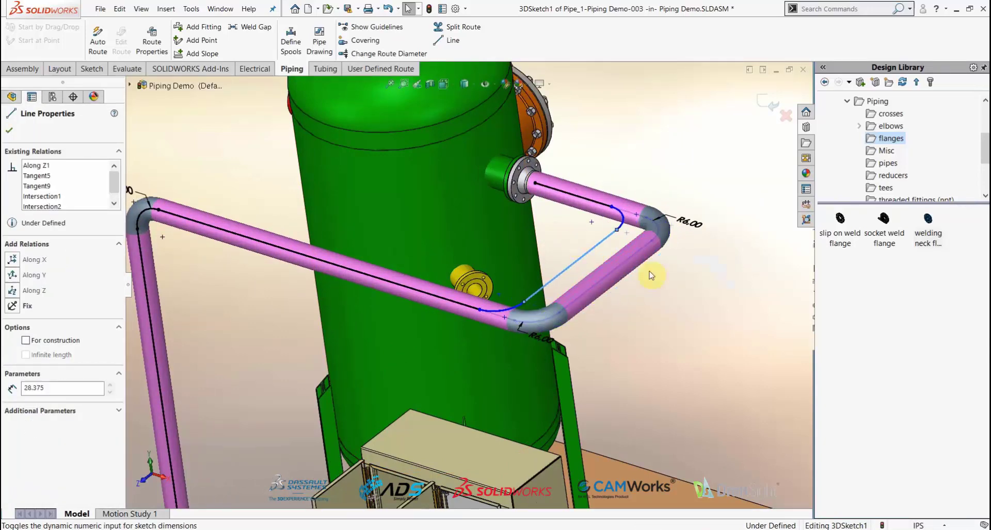
click(681, 286)
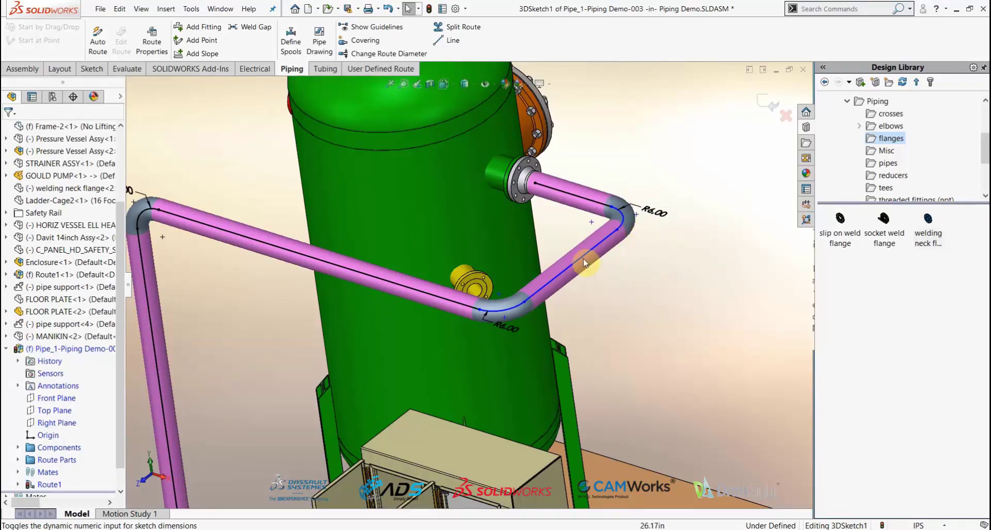
Remove the straight pipe between the green nozzle flange and its elbow, and finish editing the route.
click(572, 200)
right_click(572, 199)
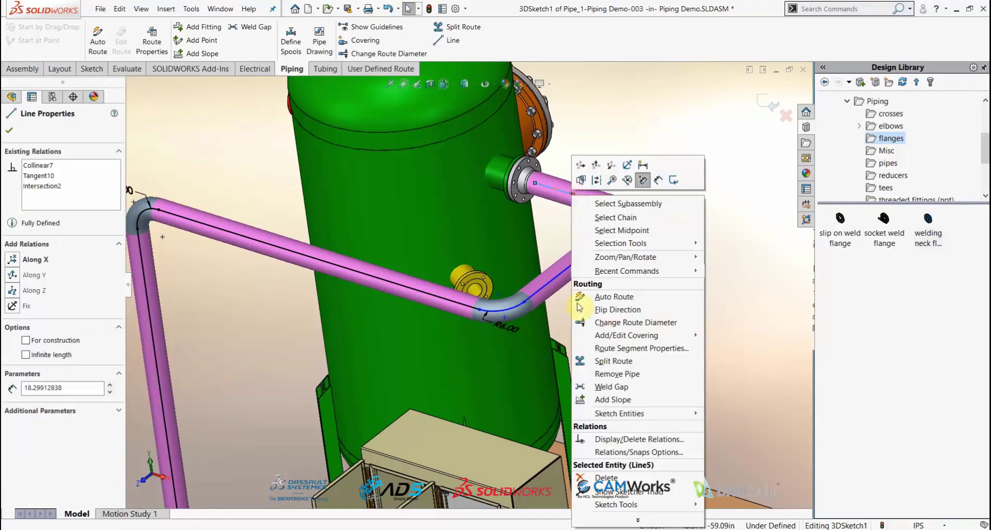
click(605, 379)
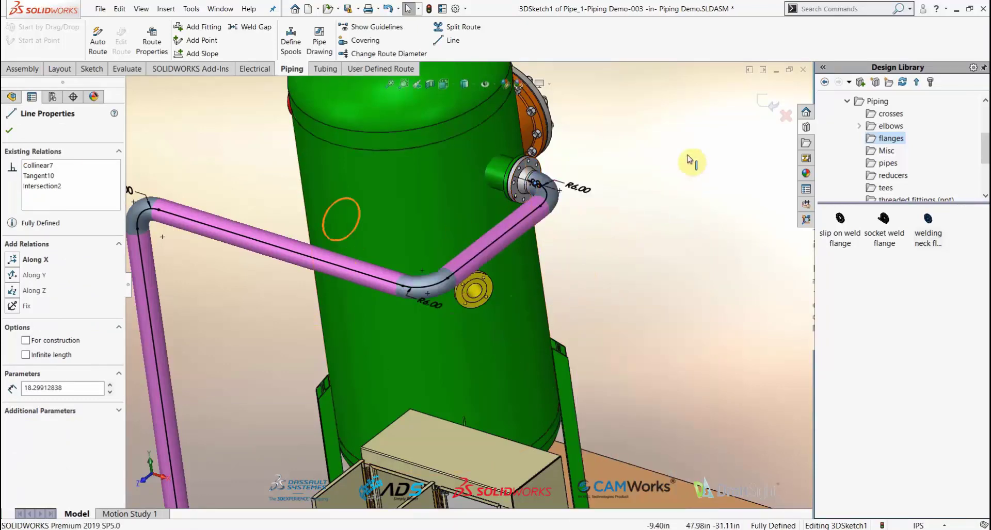
key(f)
click(773, 106)
click(774, 109)
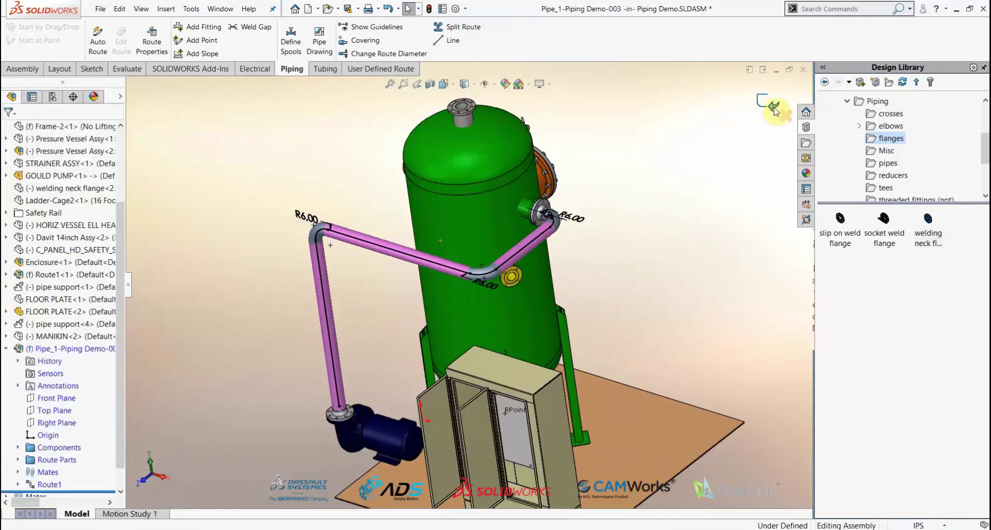
Examine the finished pipe route and the contents of its Components and Route Parts folders.
scroll(376, 287, down, 2)
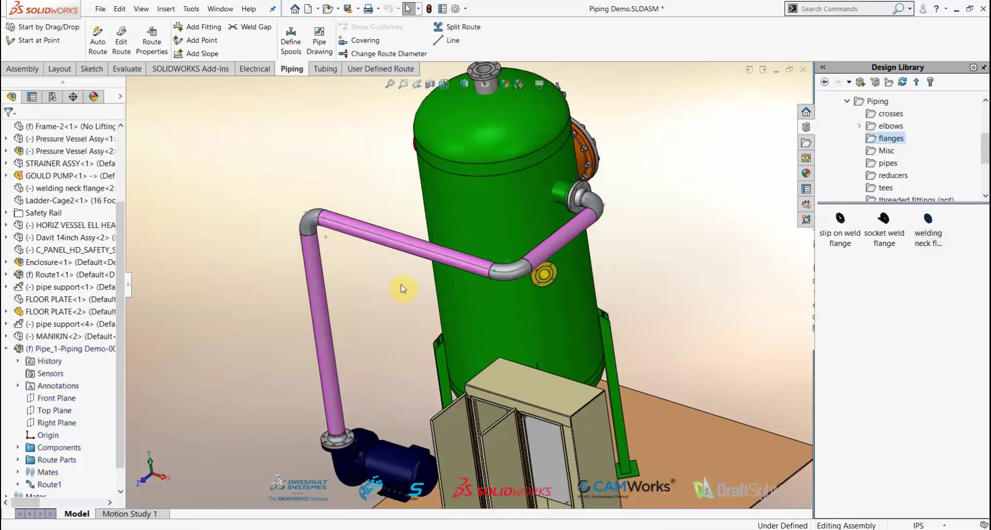
scroll(406, 297, down, 1)
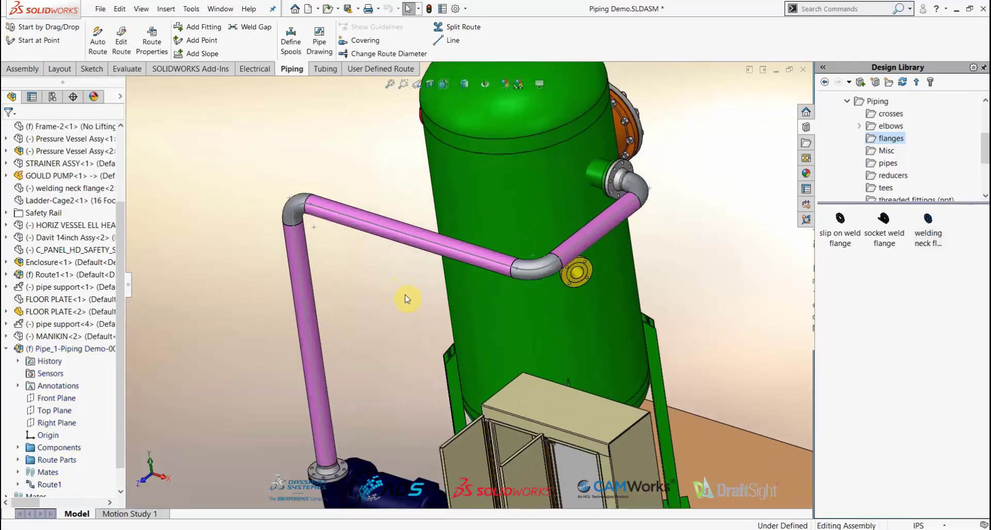
scroll(122, 255, down, 1)
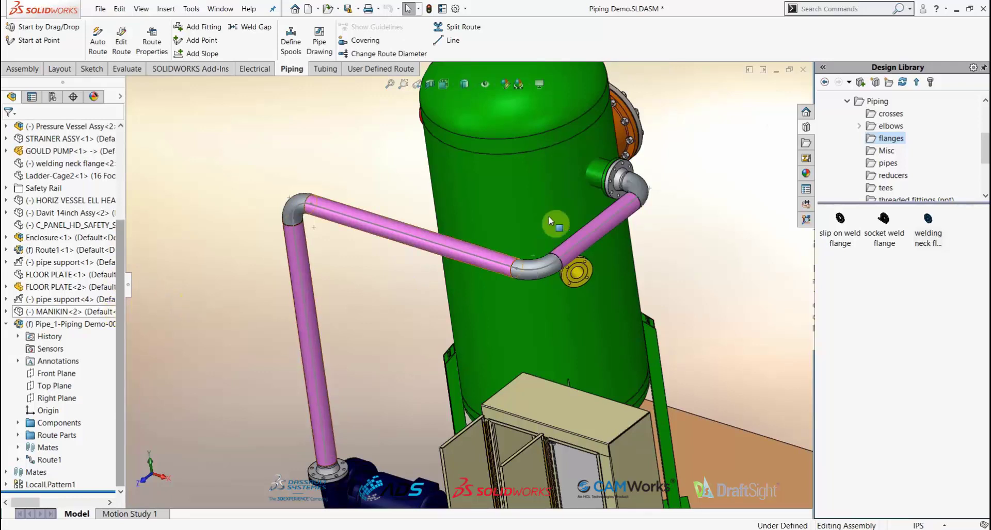
click(27, 325)
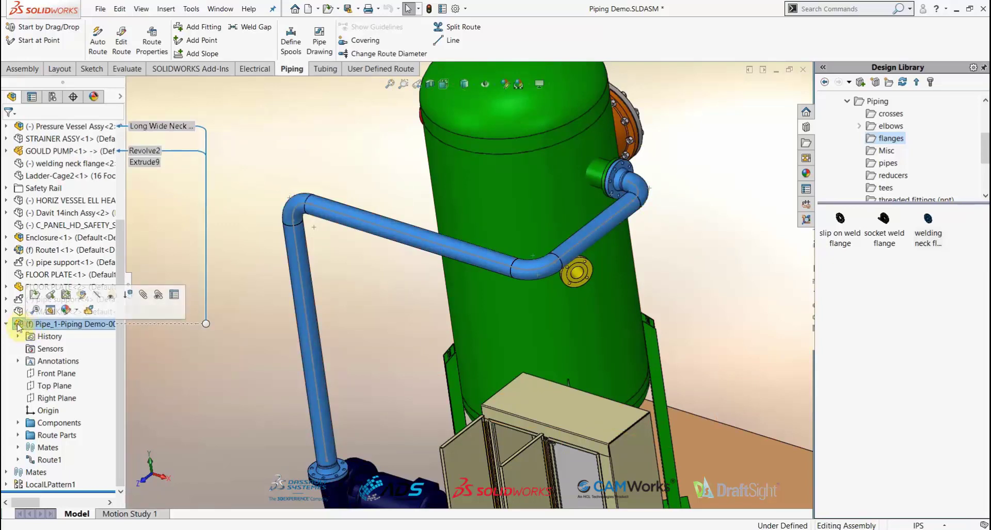
click(18, 423)
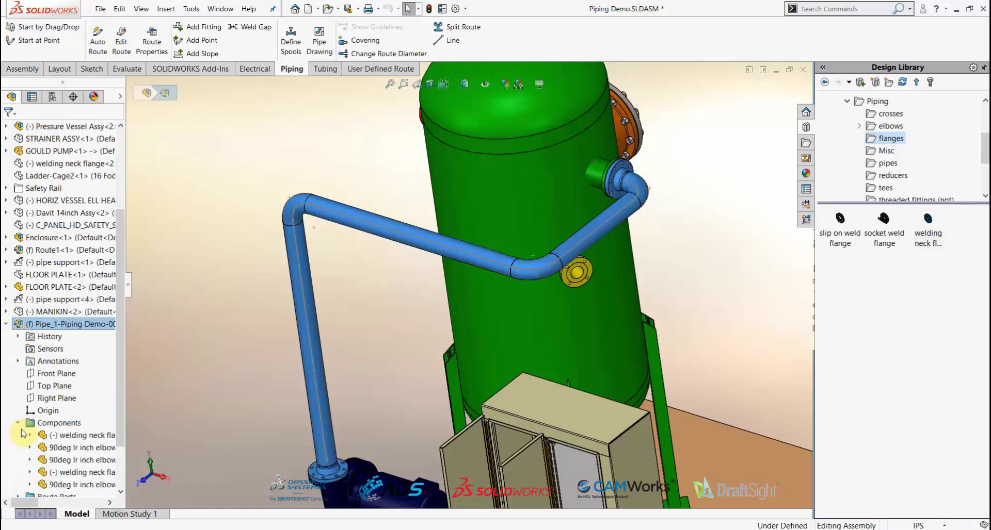
scroll(23, 435, down, 2)
click(19, 436)
scroll(23, 398, down, 1)
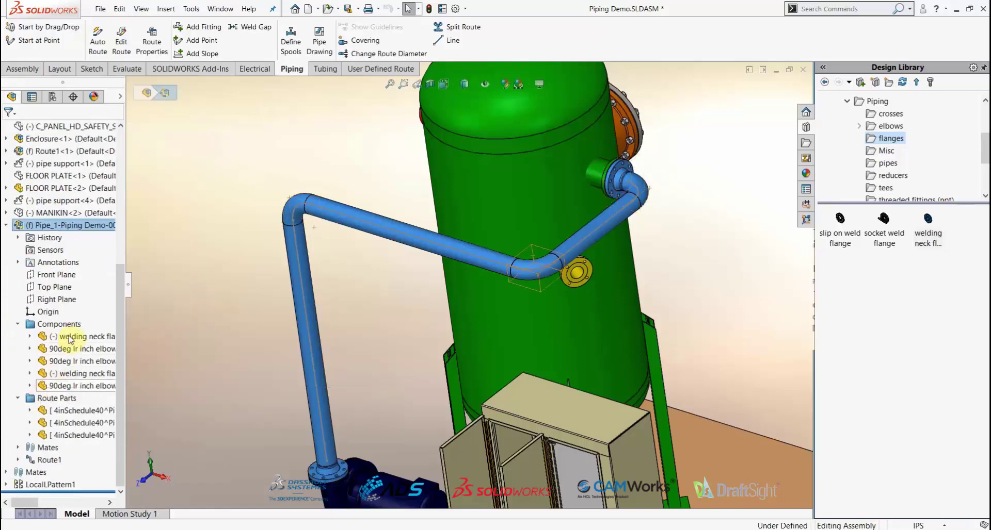
click(390, 284)
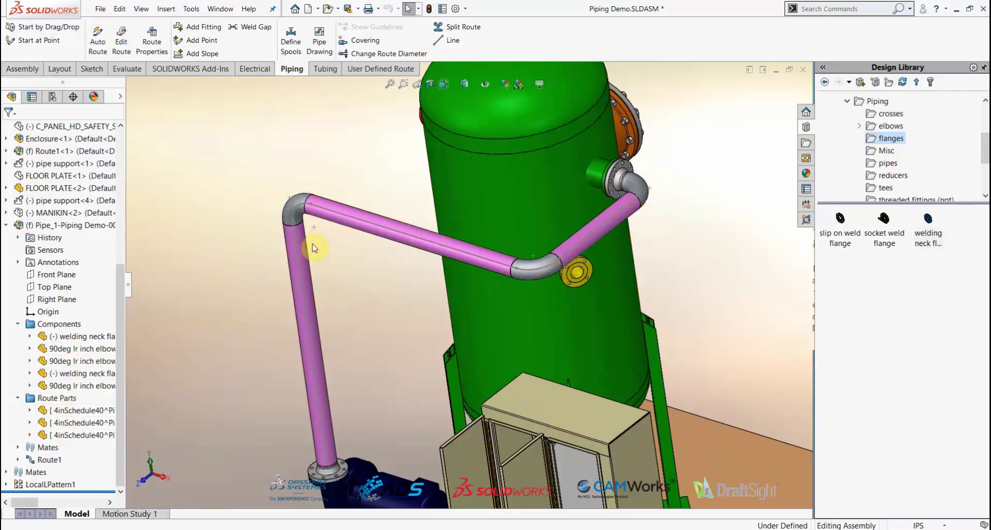
Reopen the Pipe_1-Piping Demo-003 route and add a welding neck flange, WNeck Flange 150-NPS3, to the yellow vessel nozzle.
right_click(21, 225)
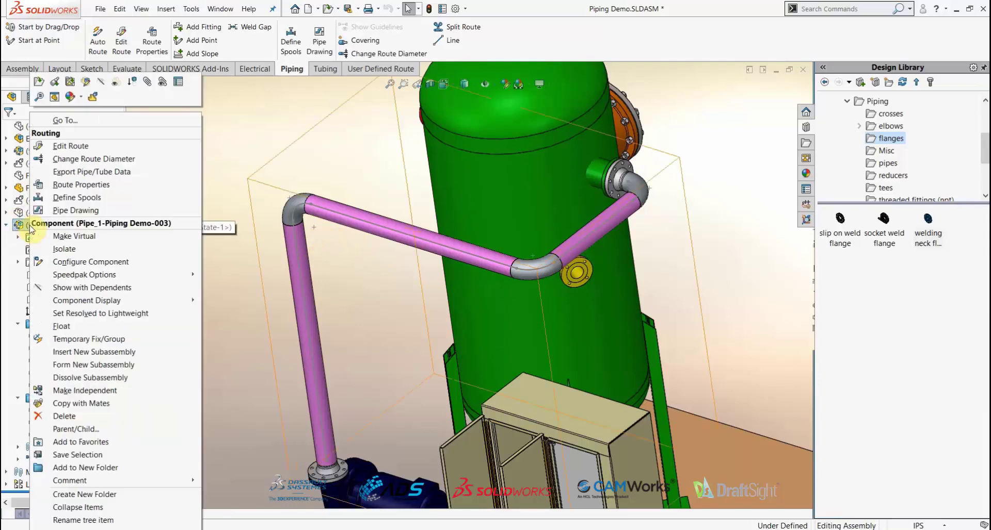
click(70, 146)
scroll(715, 220, down, 2)
scroll(604, 300, down, 1)
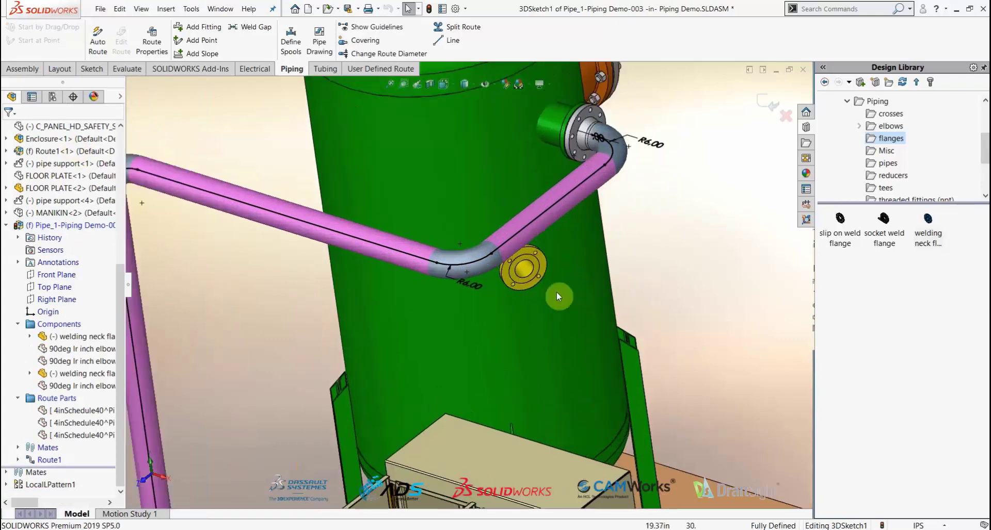
drag(927, 221, 533, 259)
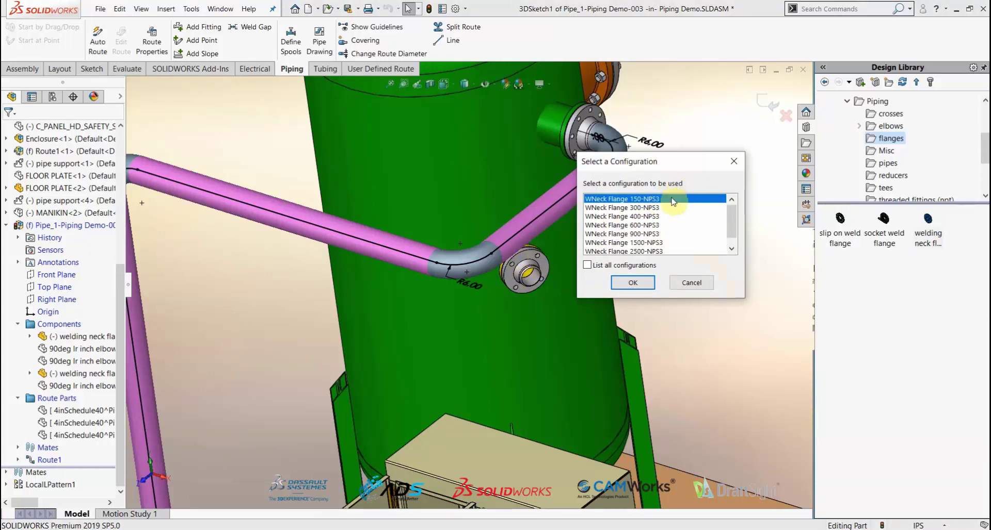
click(643, 283)
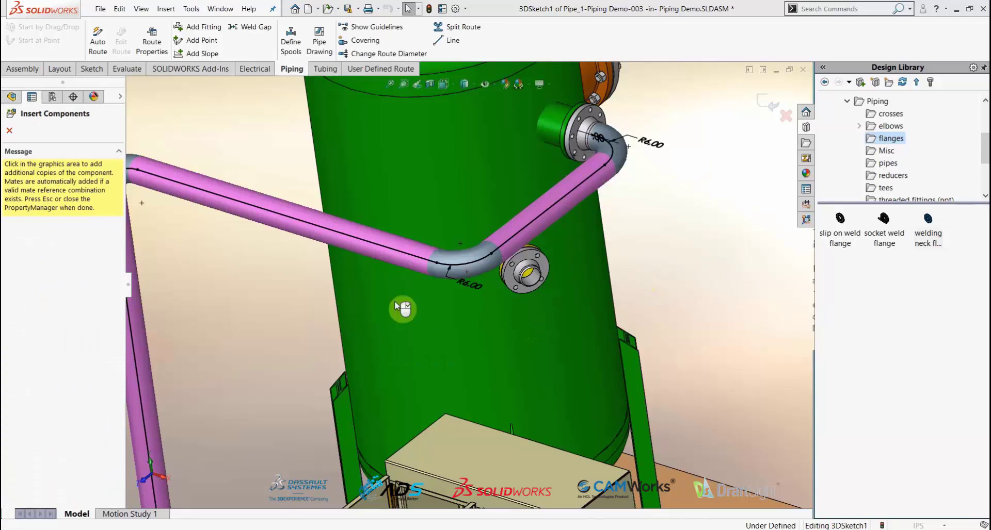
click(10, 132)
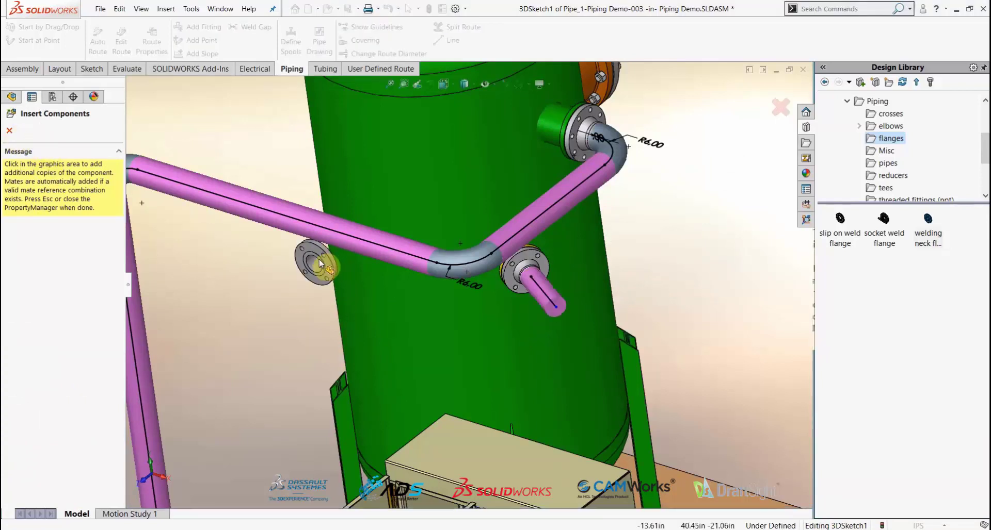
Add a split point on the route line of the vertical pipe above the pump, below the yellow nozzle's level.
scroll(268, 318, up, 2)
scroll(279, 337, down, 1)
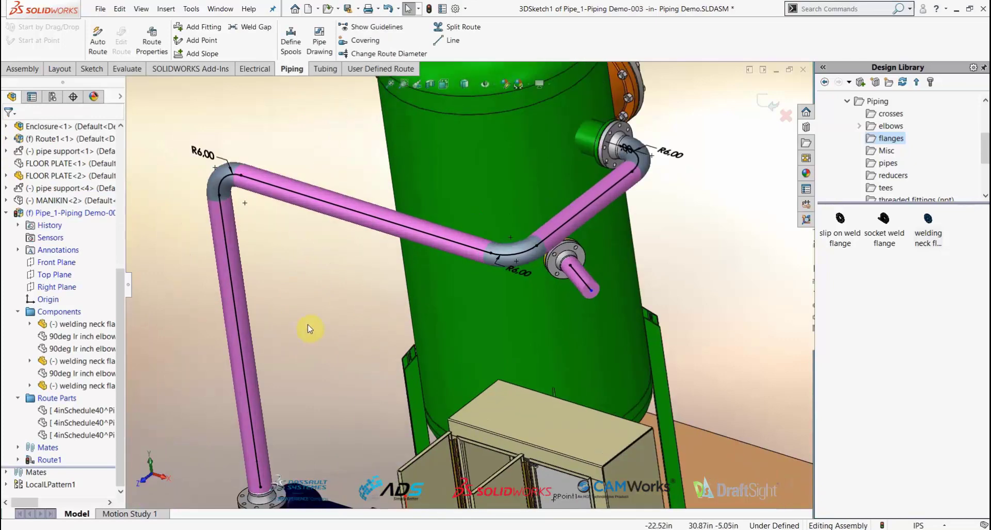
scroll(308, 328, down, 1)
click(450, 40)
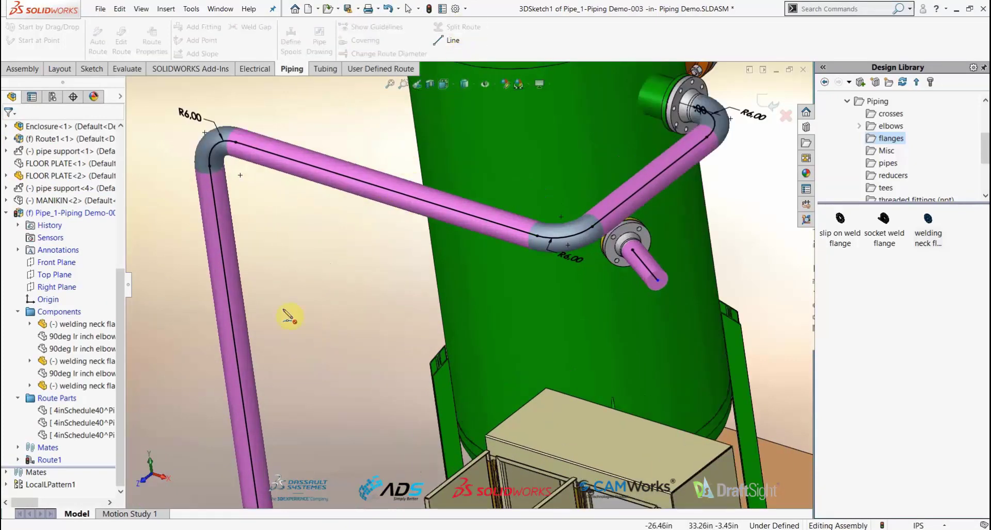
click(244, 407)
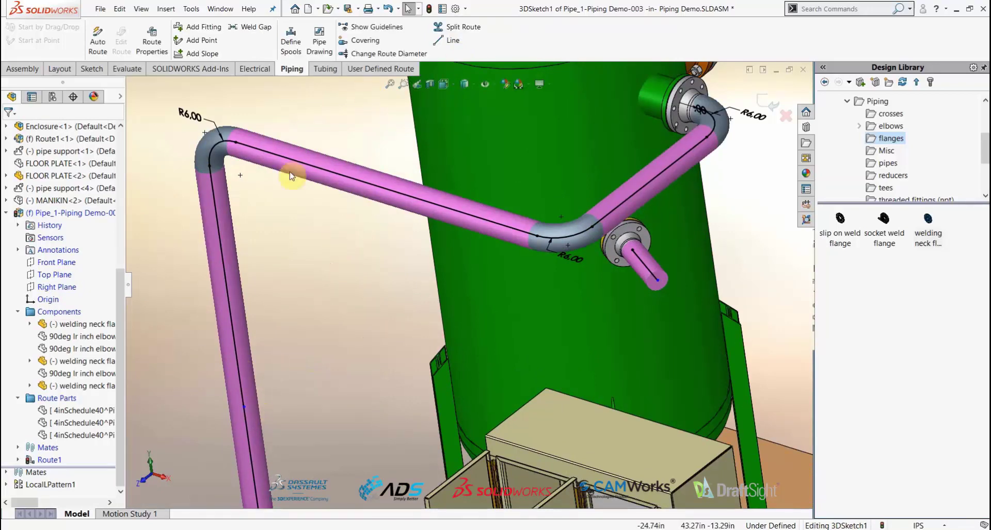
Auto-route a branch from the yellow nozzle's pipe stub to the vertical pipe's split point, accepting conflicting properties and using Solution 3-Y,X,Z.
click(98, 37)
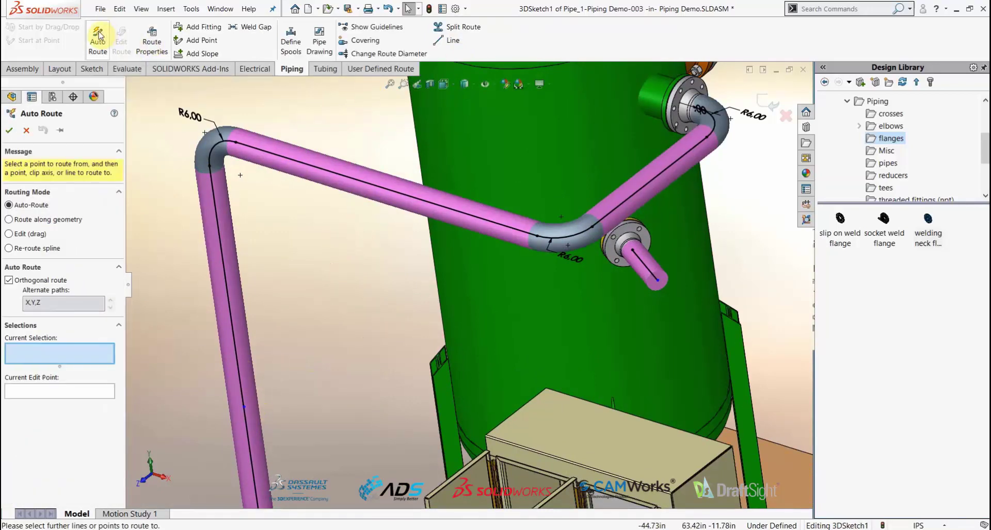
click(657, 280)
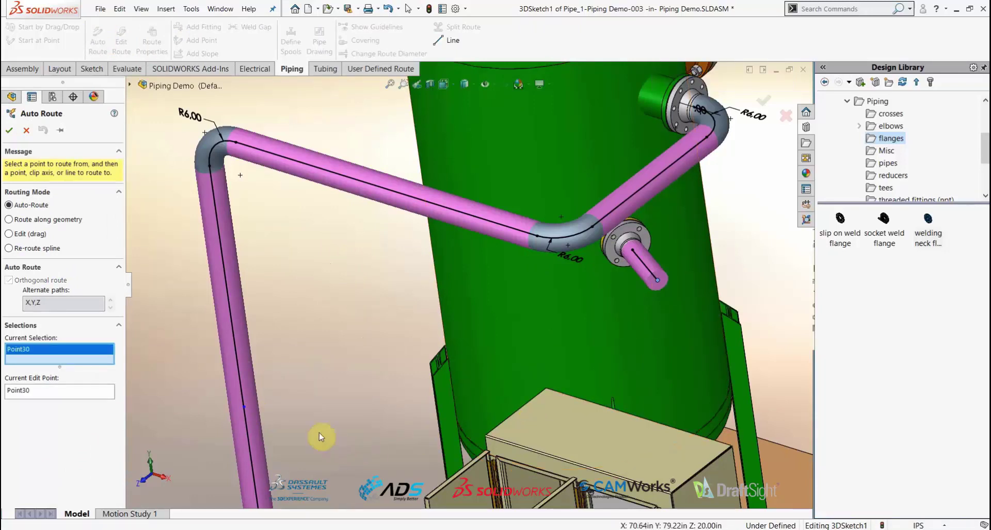
click(244, 409)
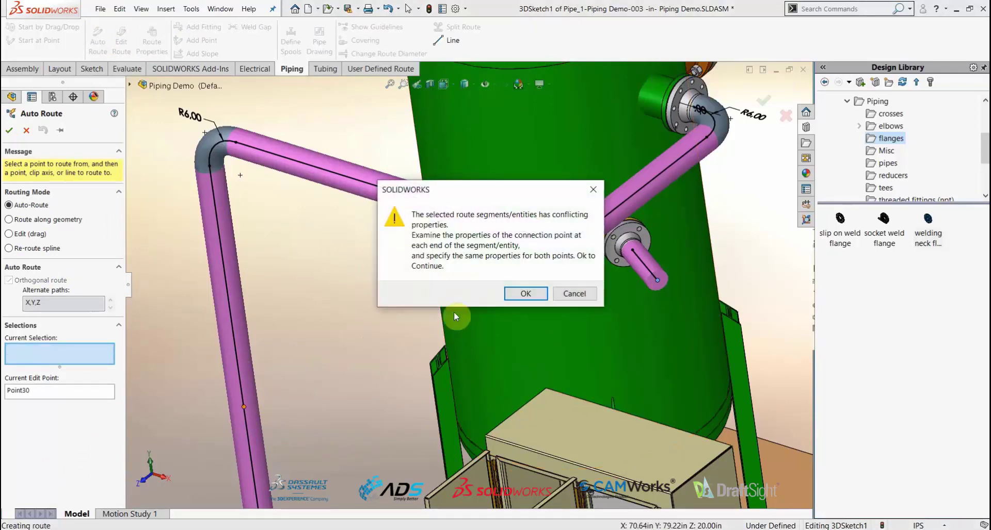
click(518, 298)
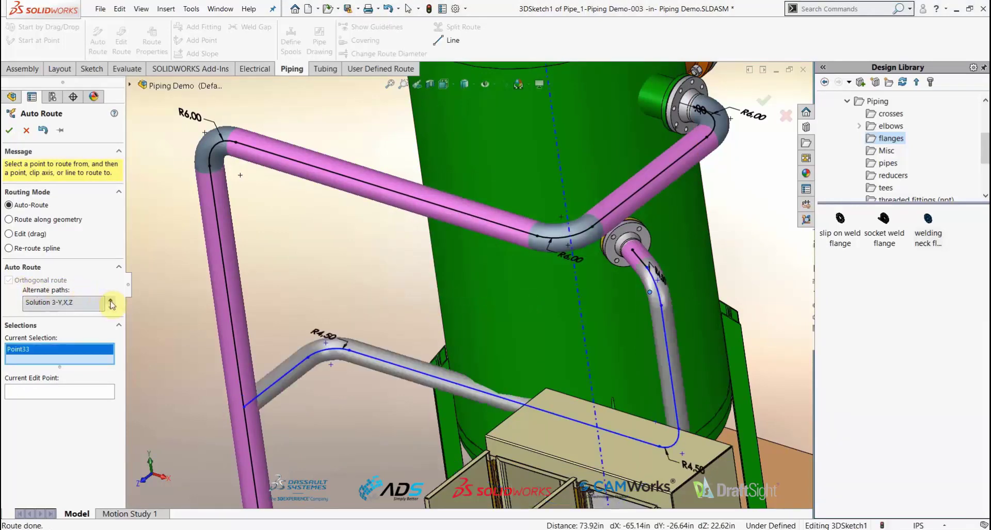
middle_drag(400, 392, 350, 380)
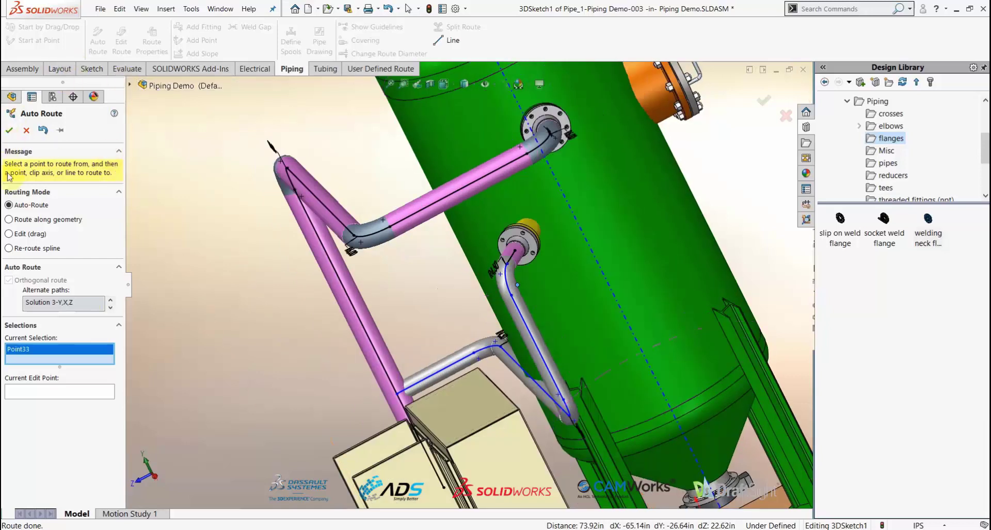
click(9, 131)
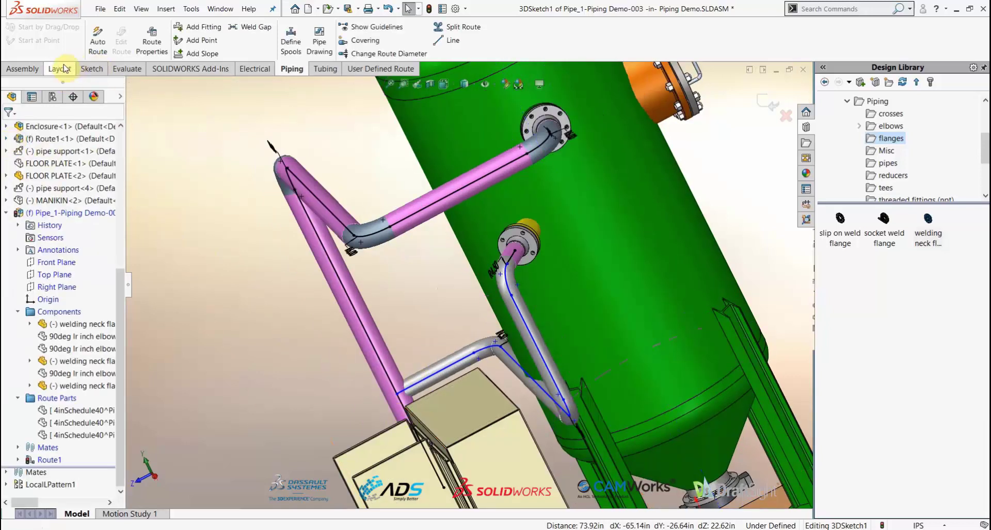
Dimension the branch's long horizontal route line 5 in from the enclosure's back face.
click(92, 69)
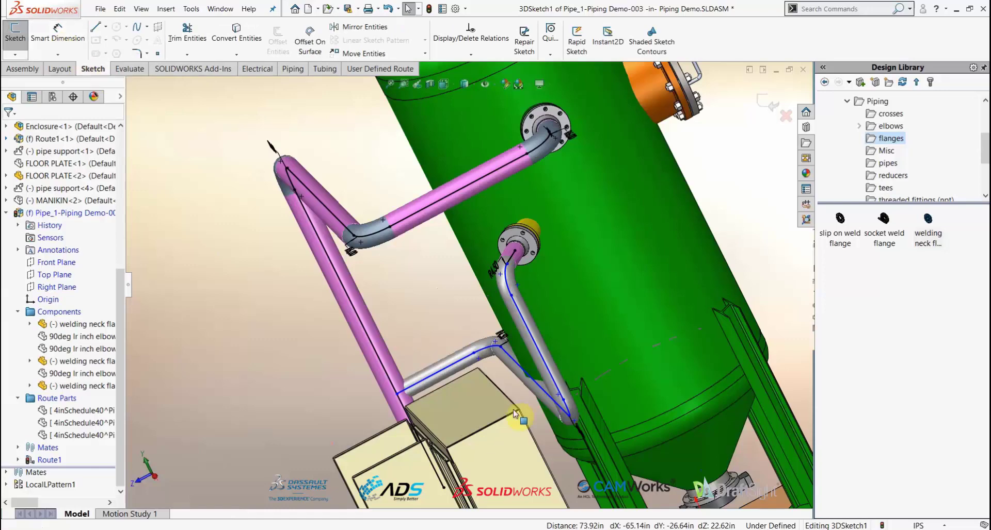
scroll(554, 400, up, 3)
scroll(578, 371, down, 5)
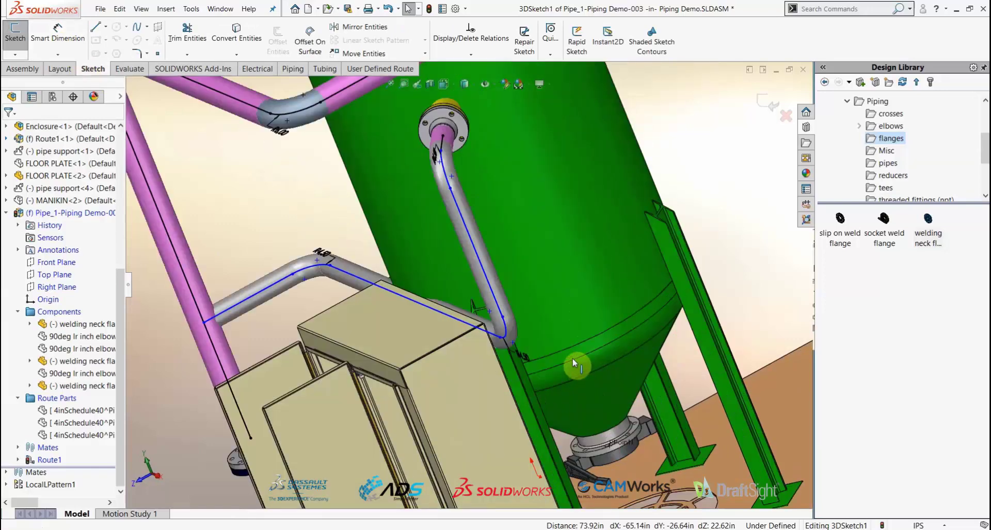
key(Down)
key(Down)
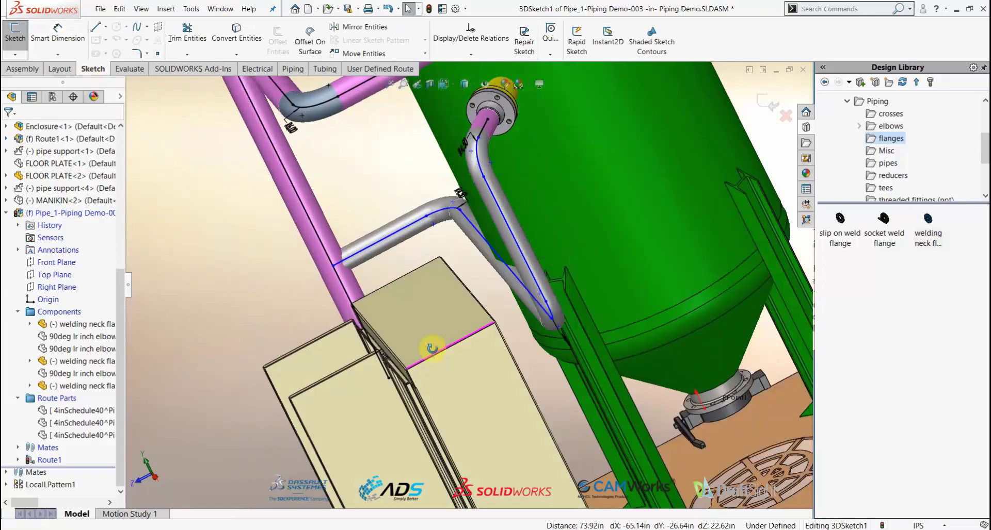
click(58, 32)
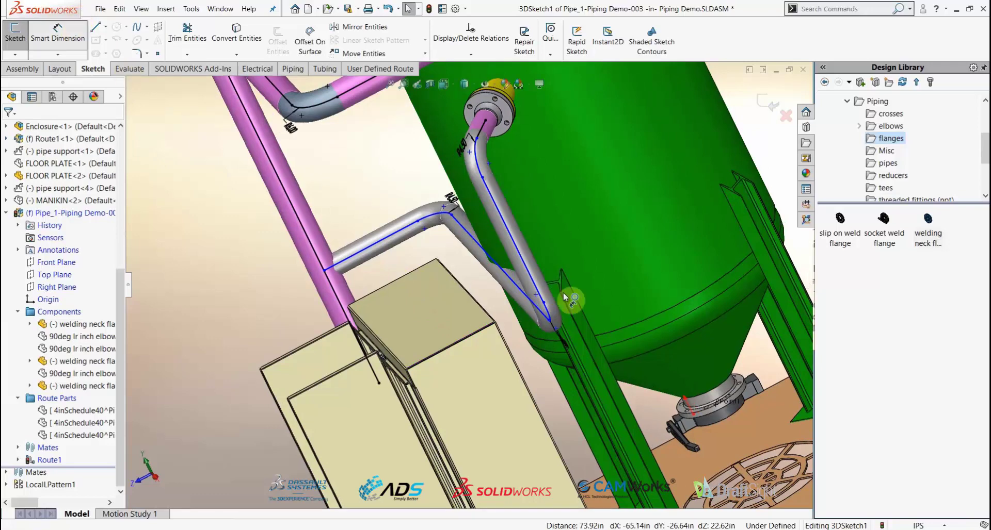
click(522, 294)
key(Down)
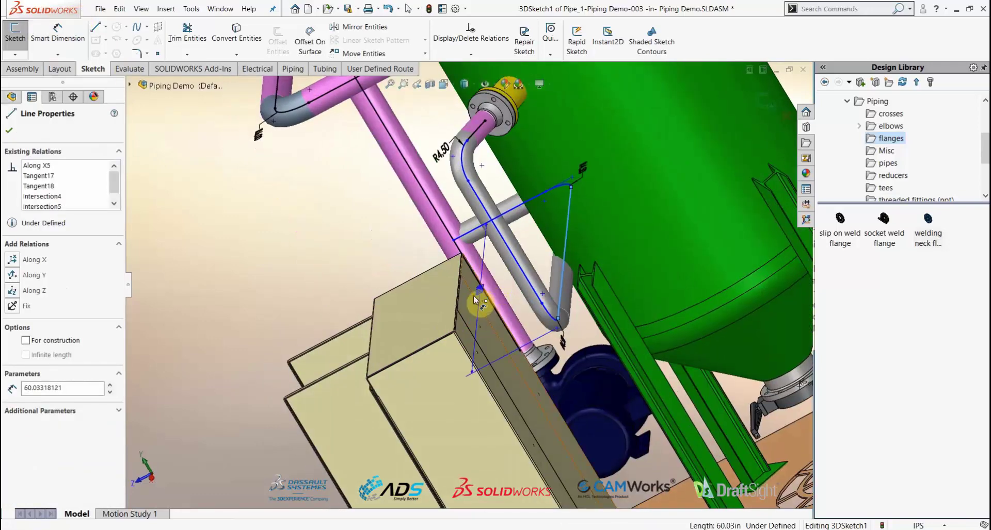
click(468, 299)
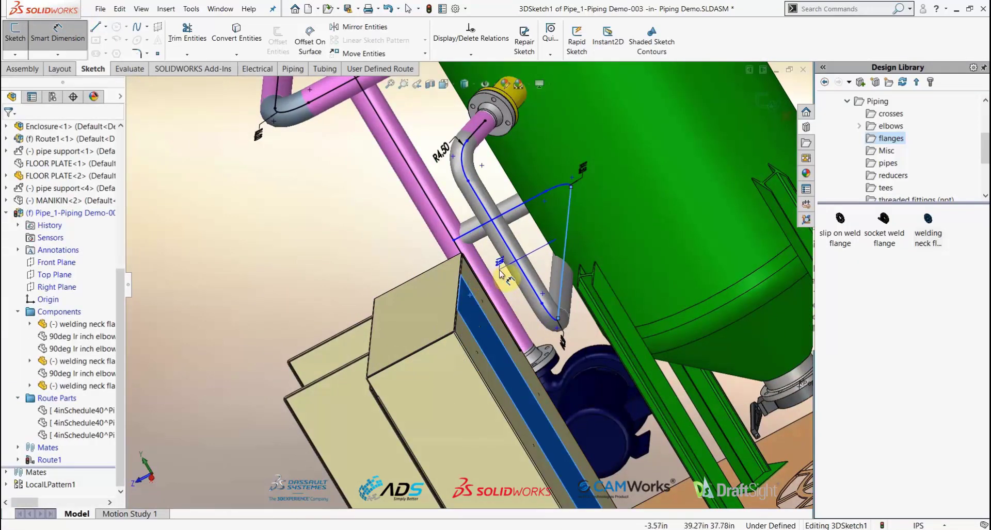
middle_drag(523, 271, 487, 220)
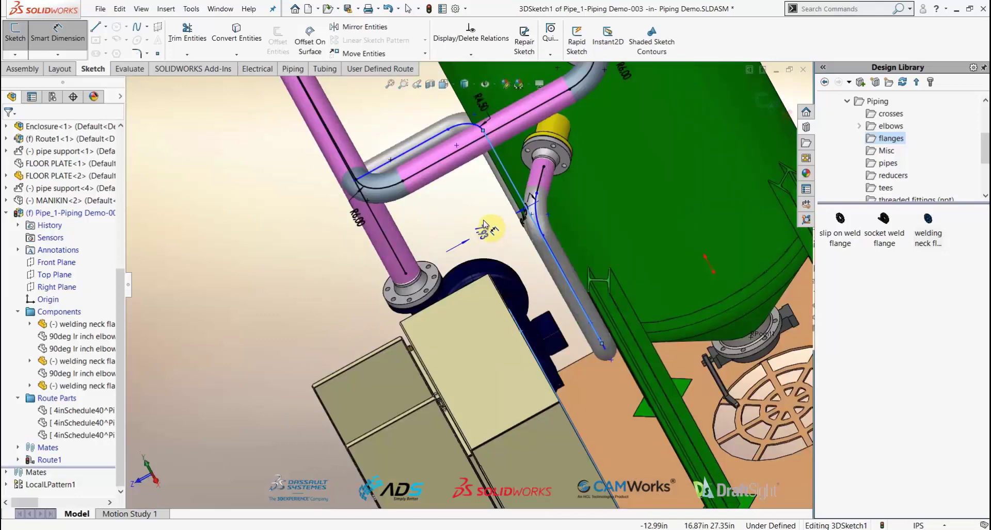
click(497, 236)
text(5)
key(Return)
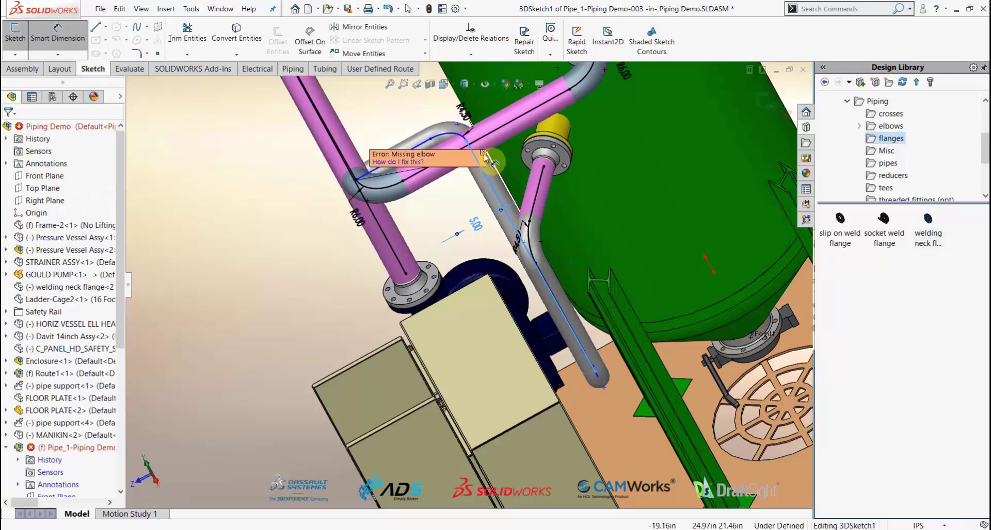
middle_drag(475, 220, 488, 206)
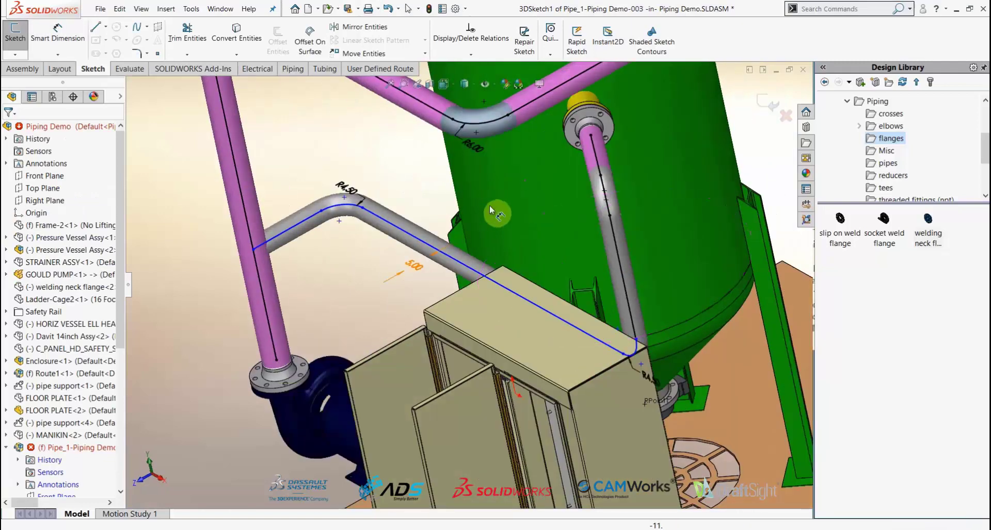
Insert a reducing outlet tee, configuration RTee Inch4x4x3Sch40, where the branch meets the vertical pipe.
scroll(417, 230, down, 3)
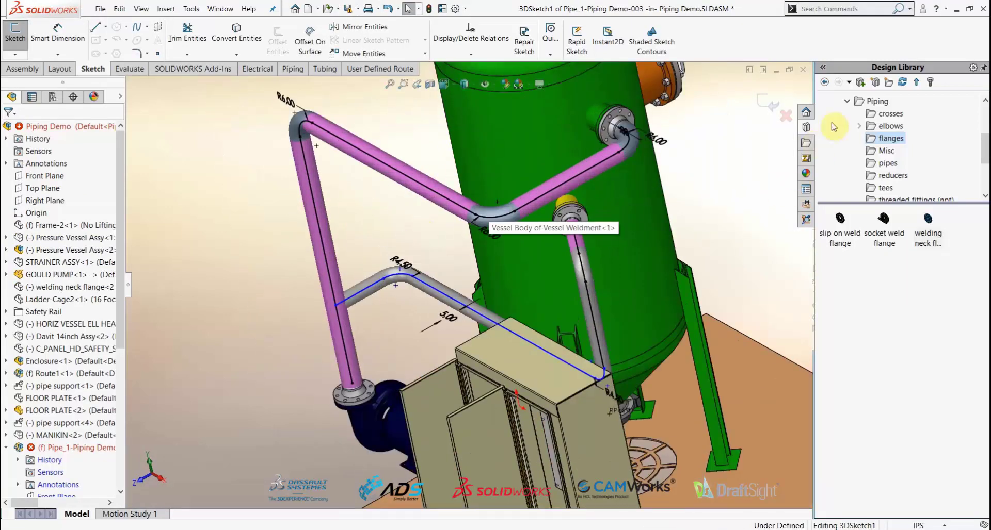
click(885, 187)
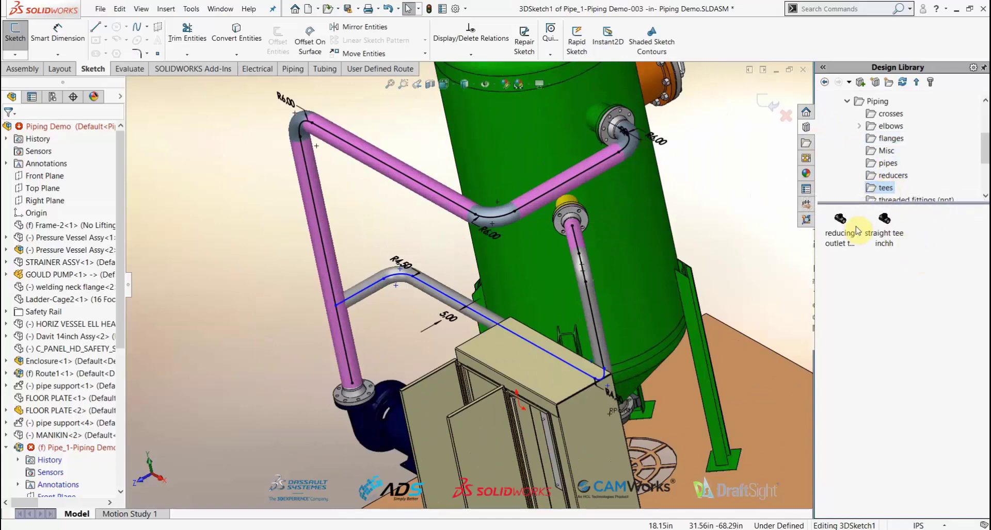
drag(846, 227, 336, 311)
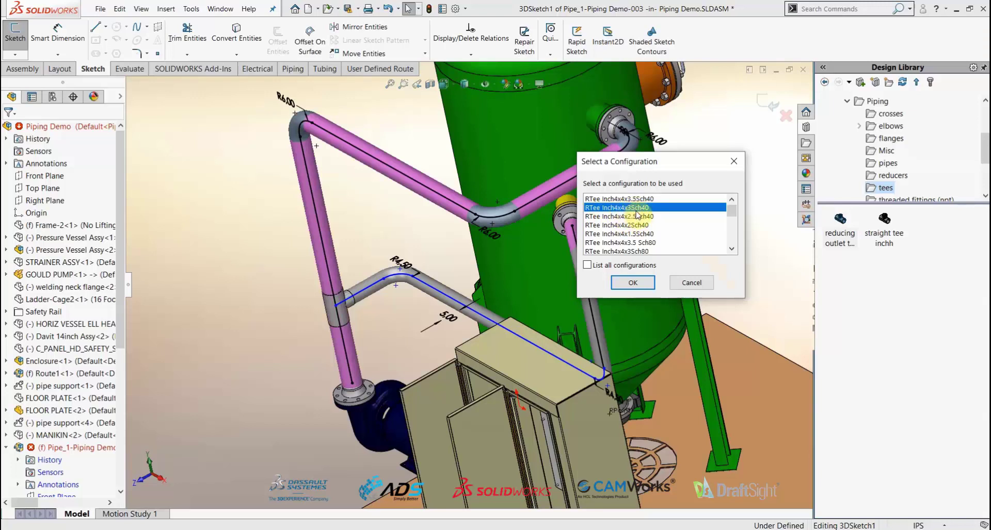
click(632, 283)
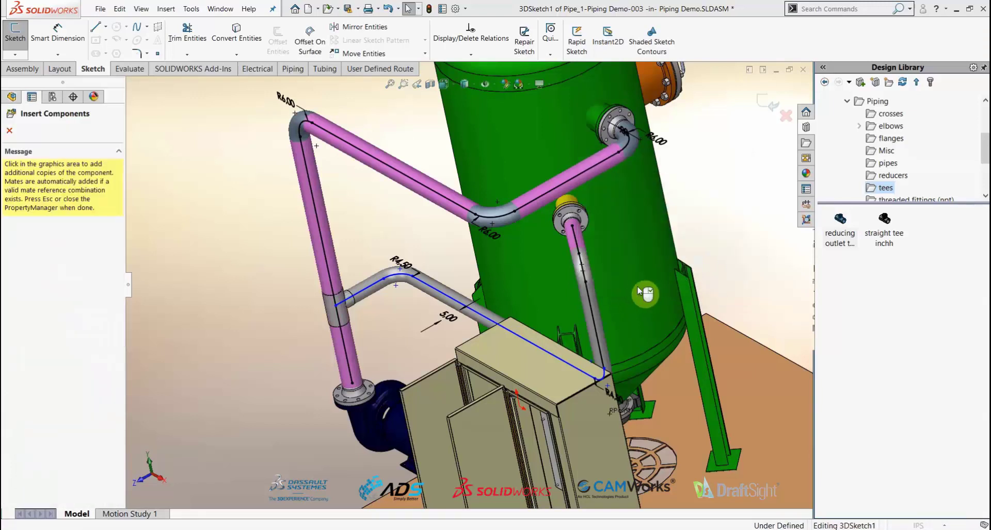
click(10, 130)
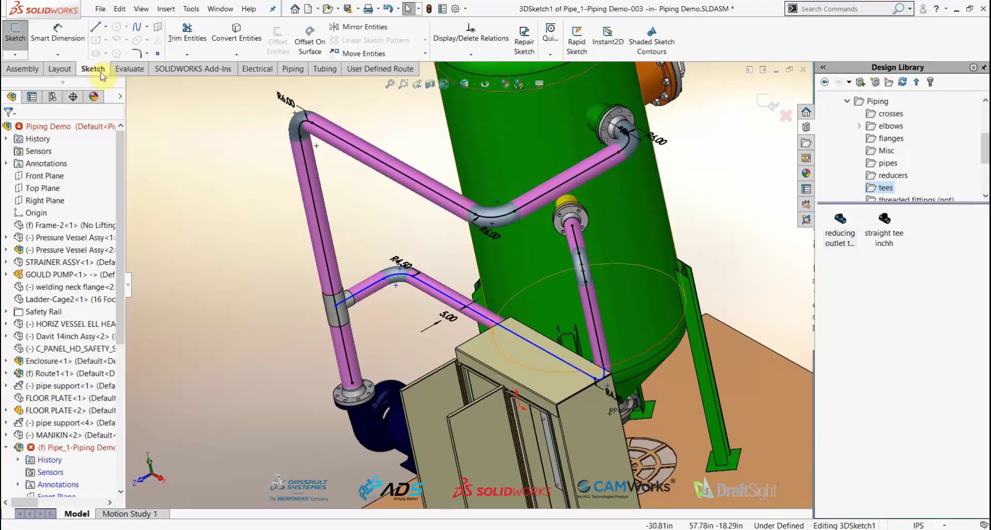
Split the vertical pipe's route line at a point midway between the reducing tee and the upper elbow.
click(286, 73)
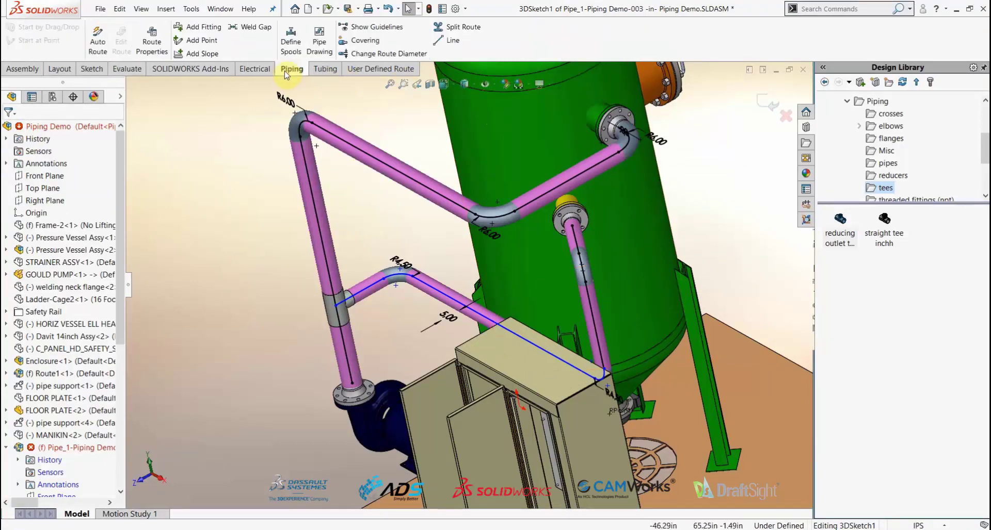
scroll(305, 187, down, 2)
click(452, 40)
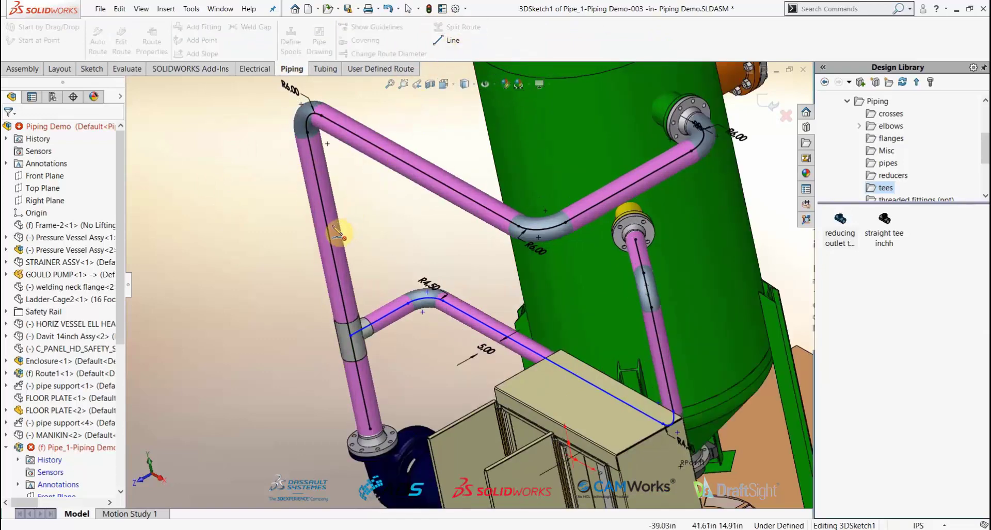
key(Escape)
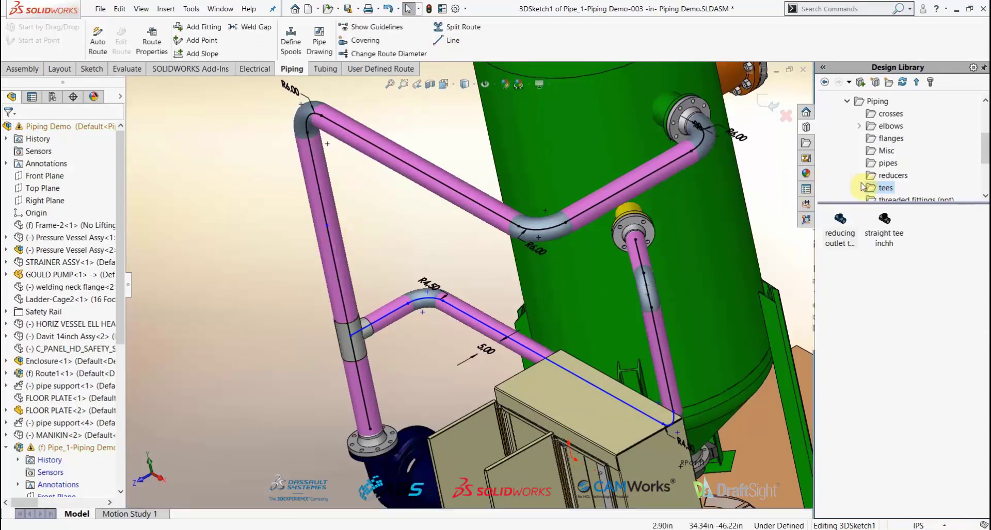
Insert the 4 in ball valve from the Misc piping library at the vertical pipe's split point above the tee.
click(887, 151)
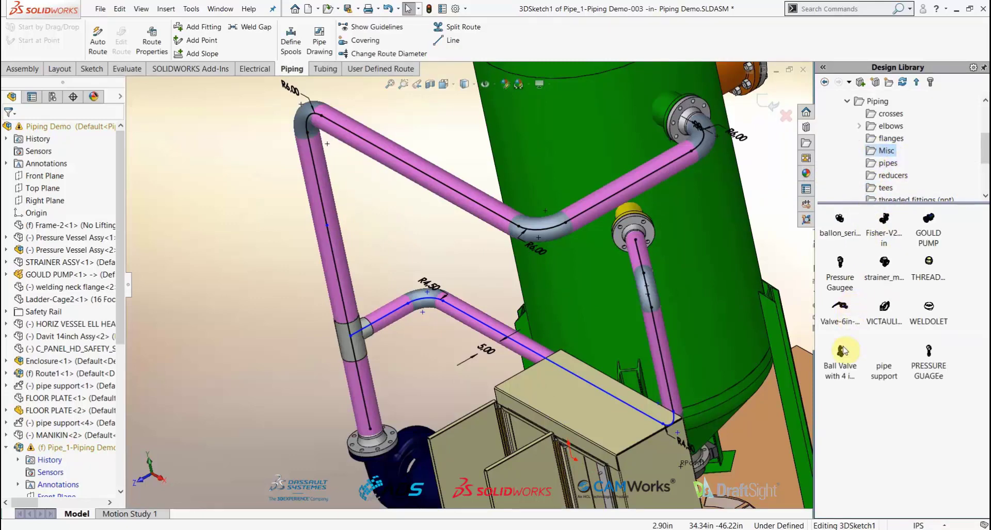
mouse_move(842, 351)
drag(841, 356, 328, 225)
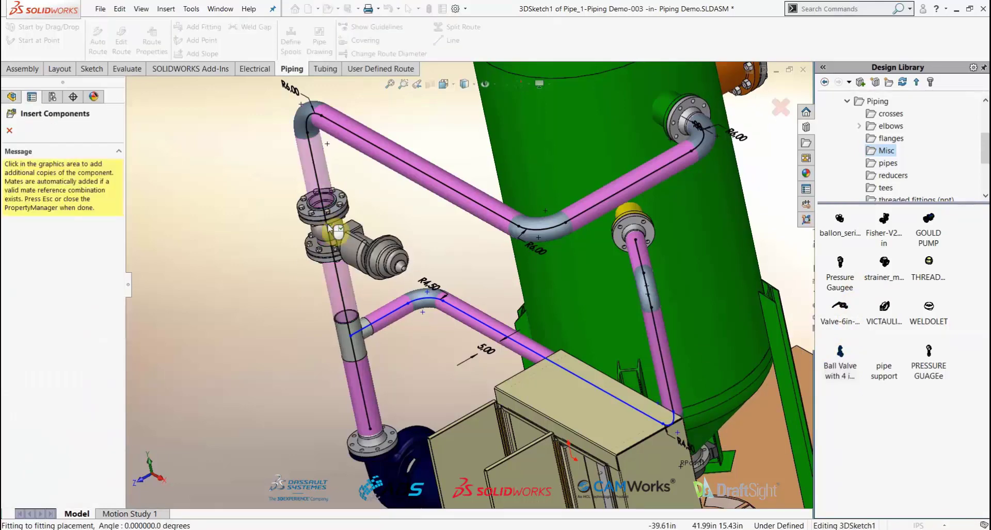
key(Escape)
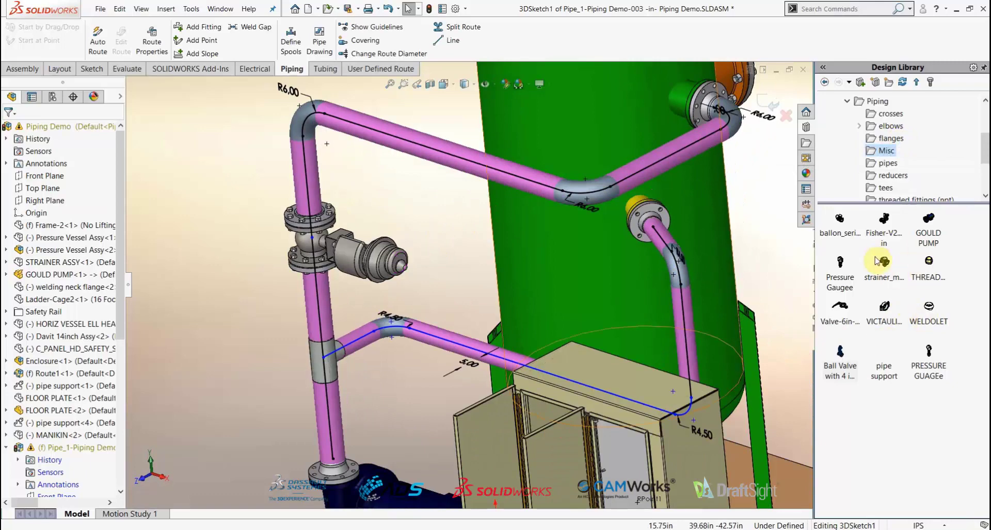
Finish the route sketch, convert to RealView Appearance only, and return to editing the top-level Piping Demo assembly.
mouse_move(873, 264)
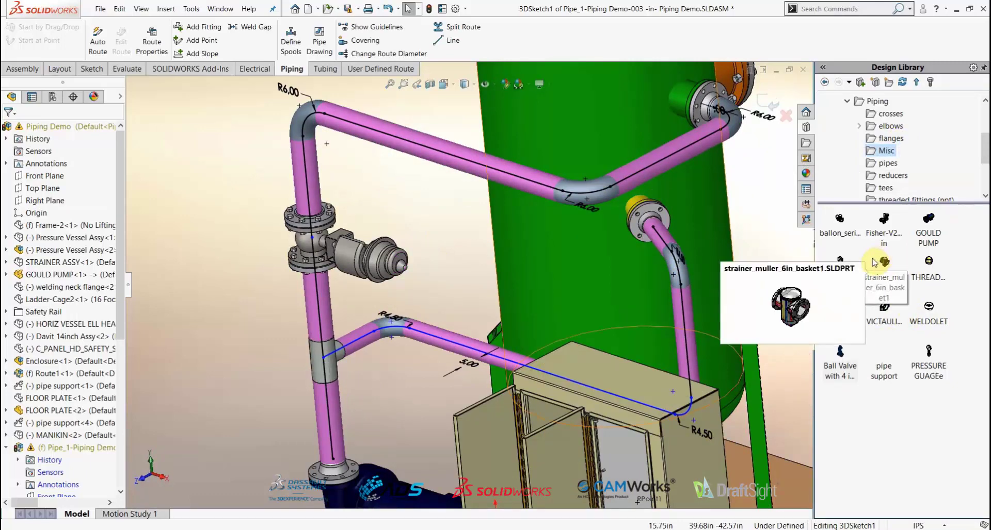
click(771, 100)
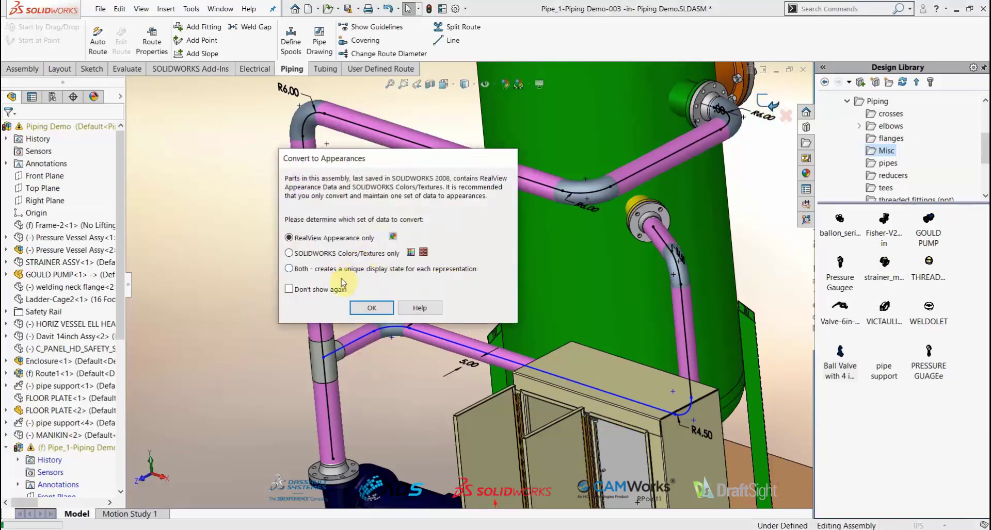
click(371, 308)
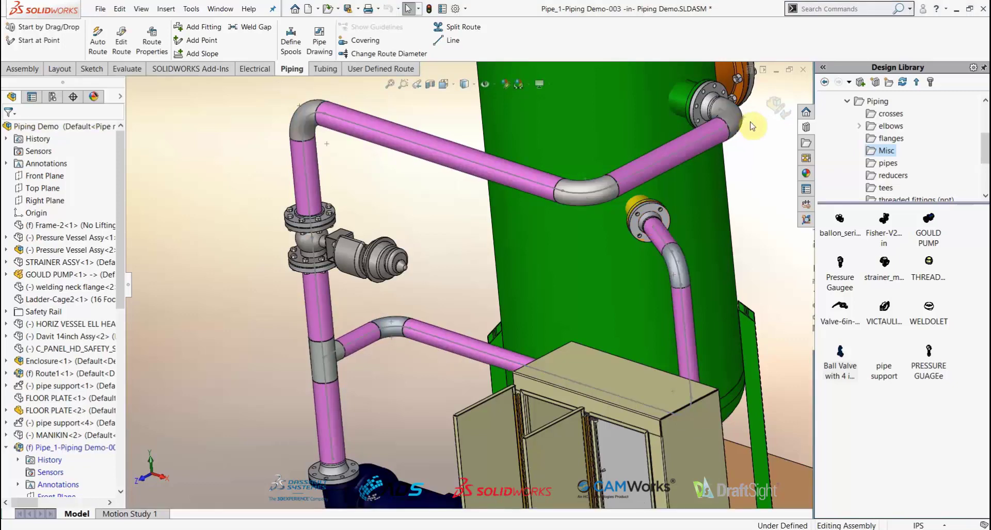
click(775, 106)
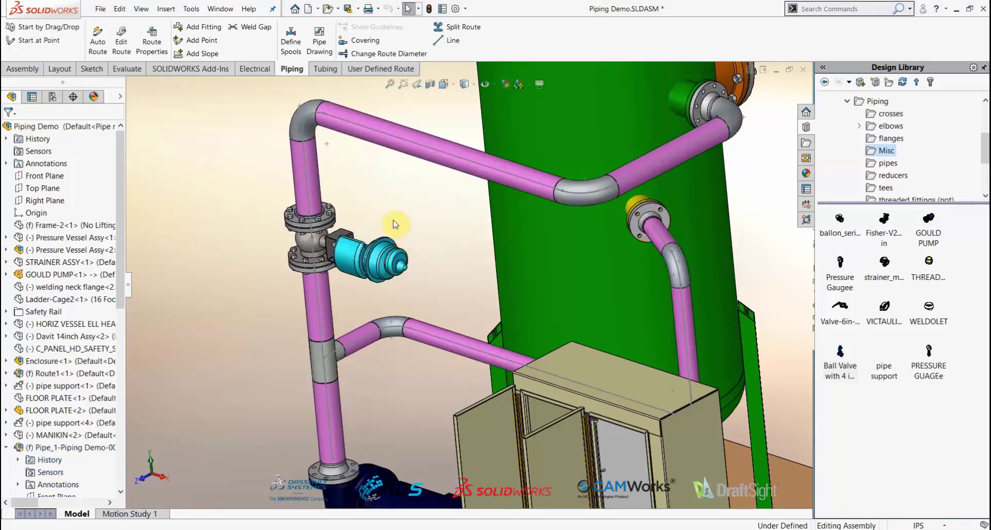
Collapse the route's Components and Route Parts folders and open the Pipe_1-Piping Demo-003 sub-assembly in its own window in isometric view.
scroll(18, 404, down, 5)
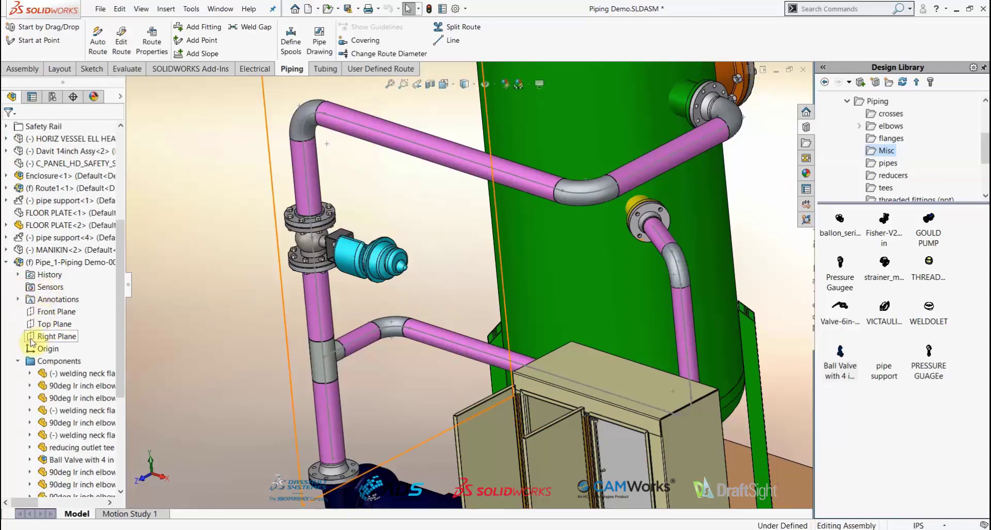
click(18, 362)
click(18, 374)
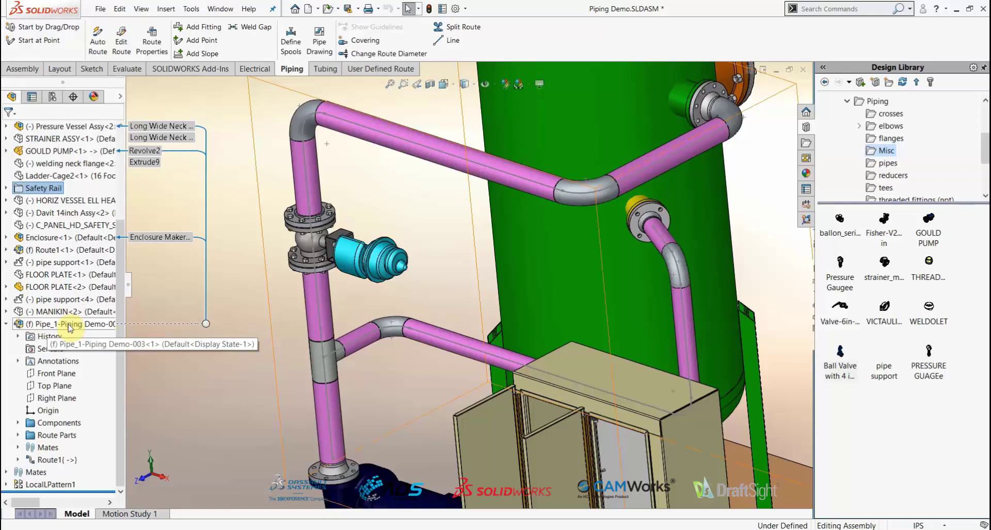
right_click(69, 325)
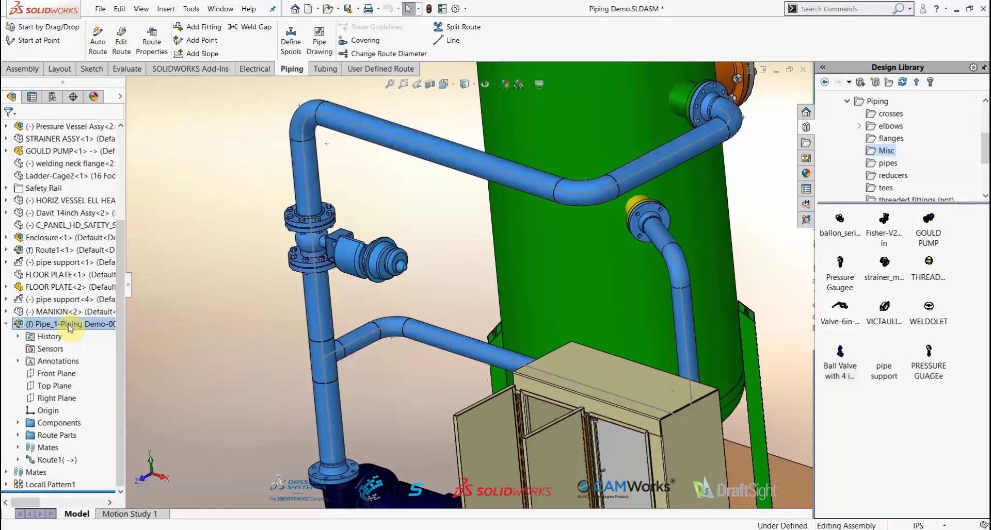
right_click(42, 325)
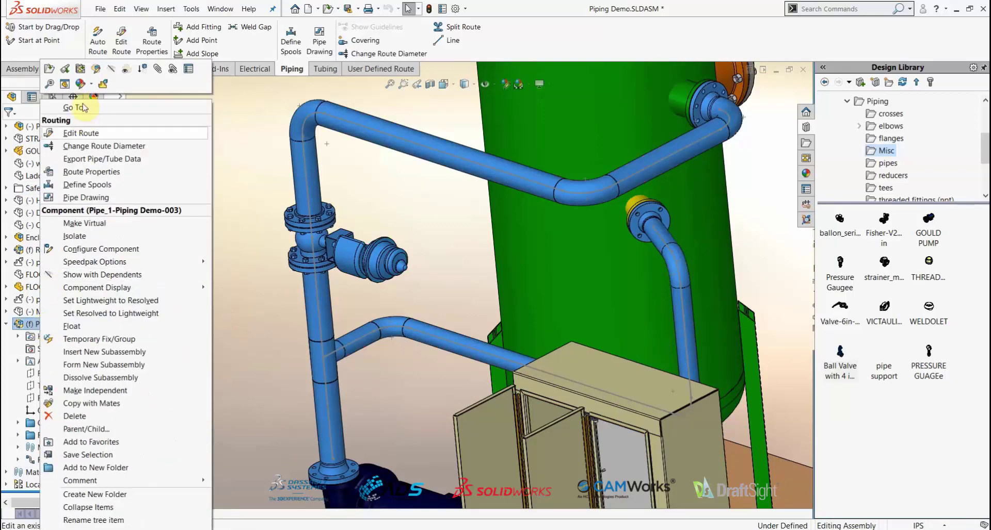
click(48, 70)
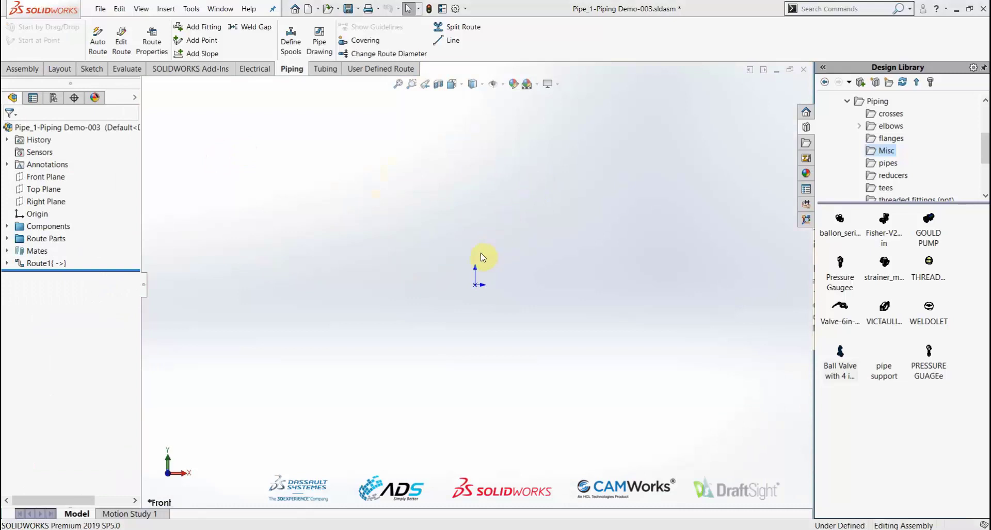
key(space)
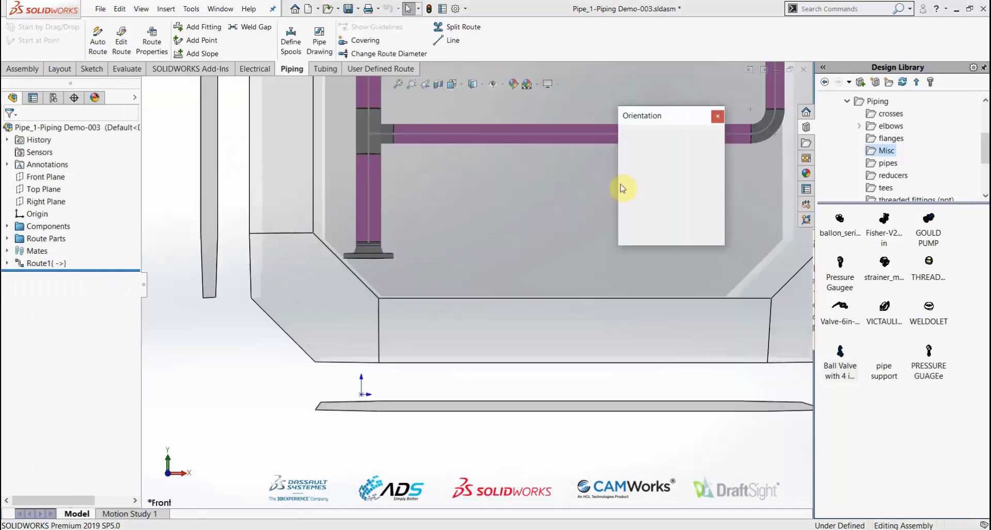
click(710, 150)
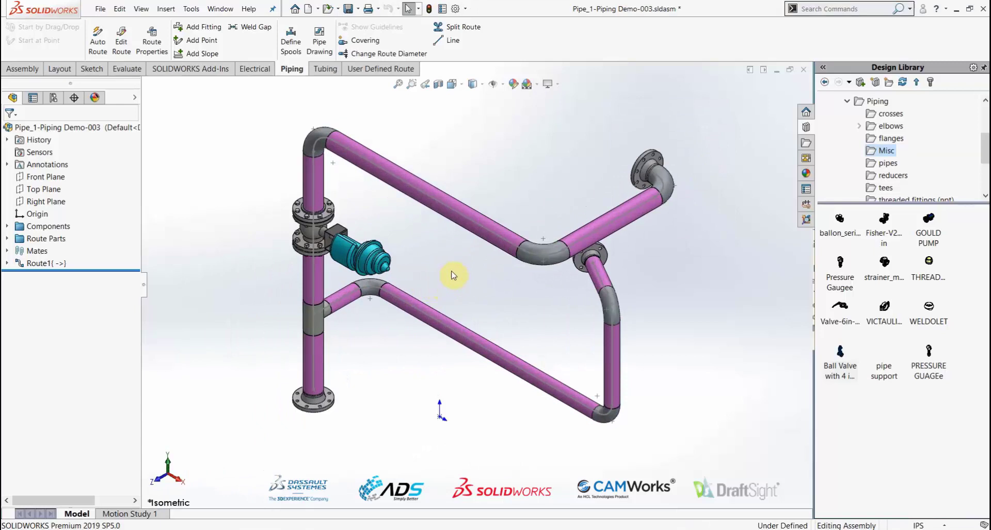
Place a THREADOLET from the Misc library on top of the long lower 3 in branch pipe, using the 3 X 1 THREADOLET configuration.
scroll(452, 275, down, 3)
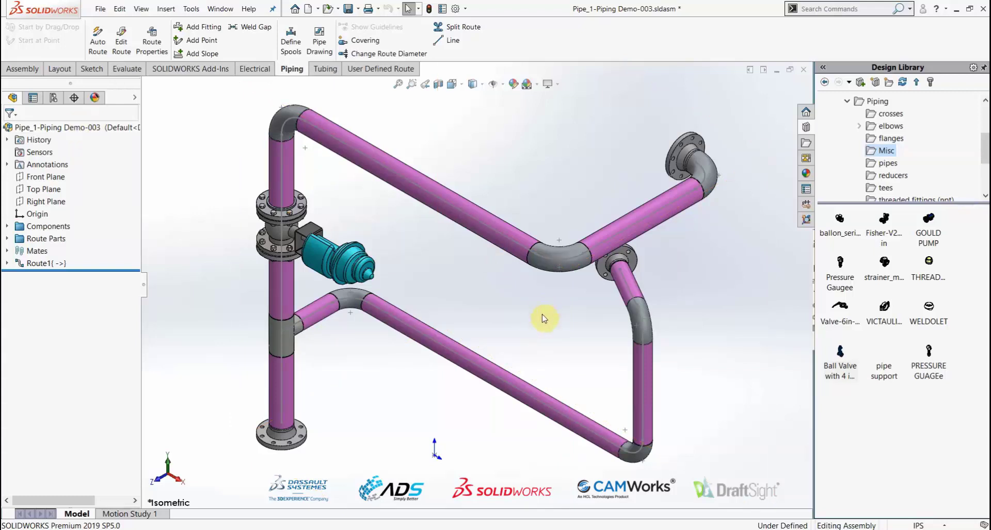
scroll(413, 392, down, 3)
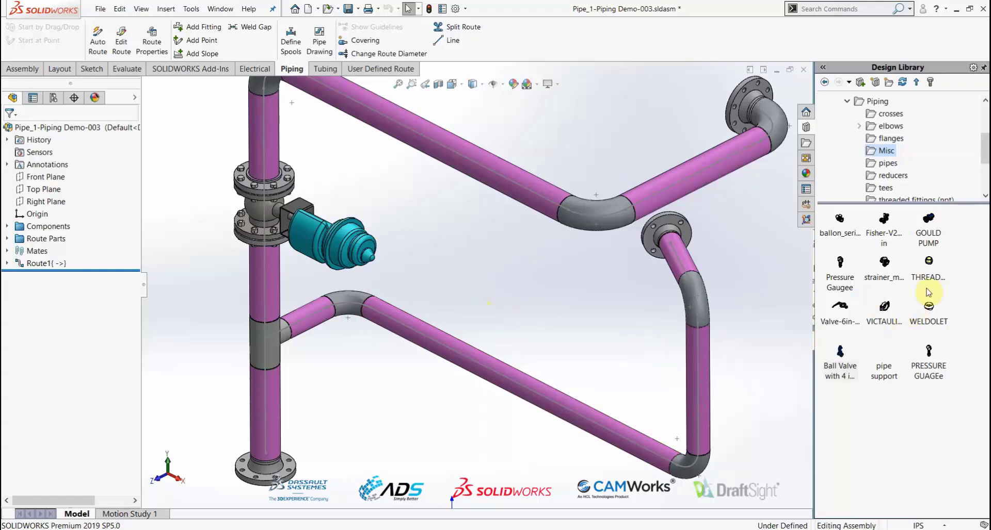
drag(926, 263, 443, 371)
scroll(442, 371, down, 2)
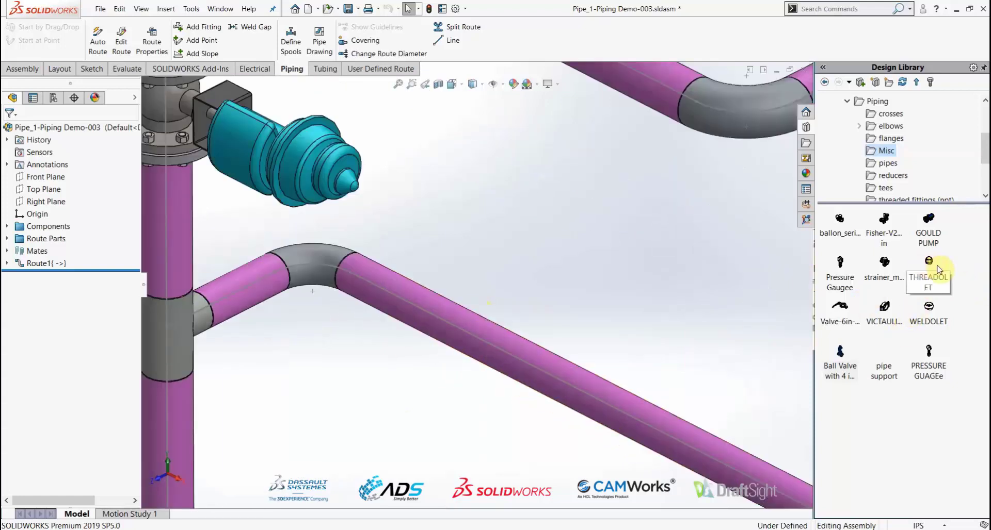
mouse_move(935, 267)
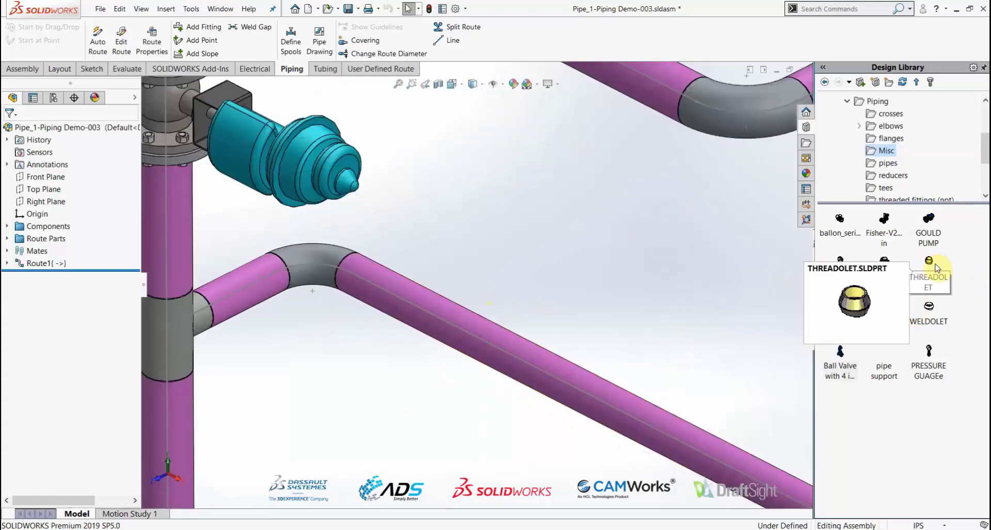
drag(935, 267, 484, 326)
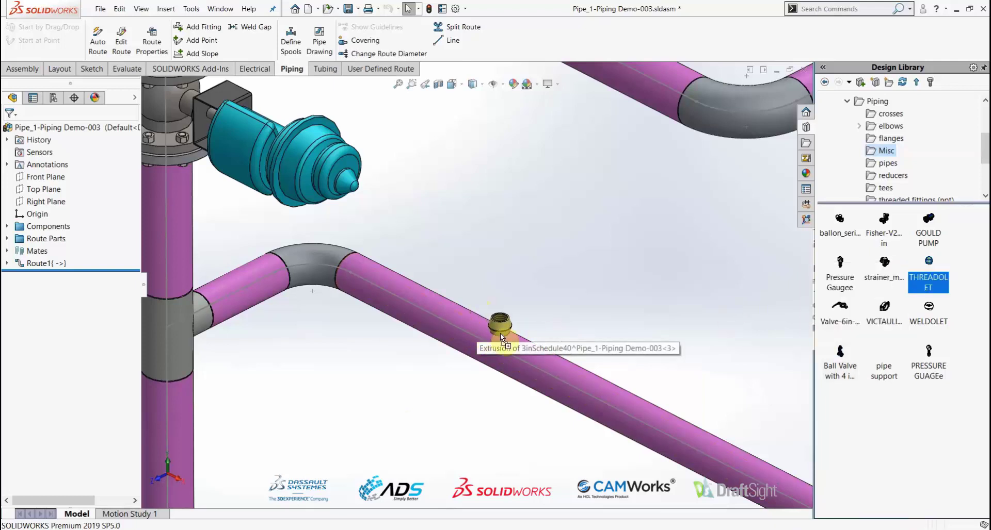
drag(503, 333, 496, 334)
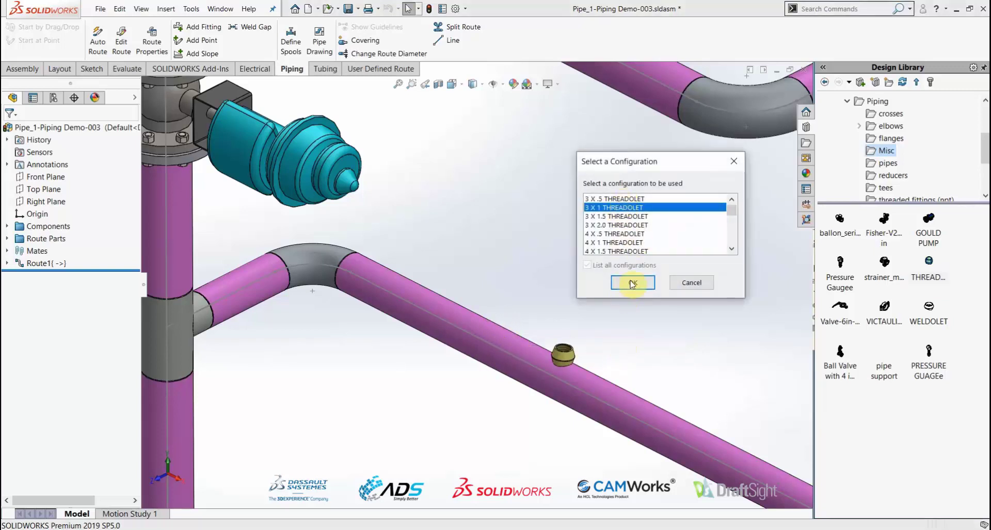
click(630, 284)
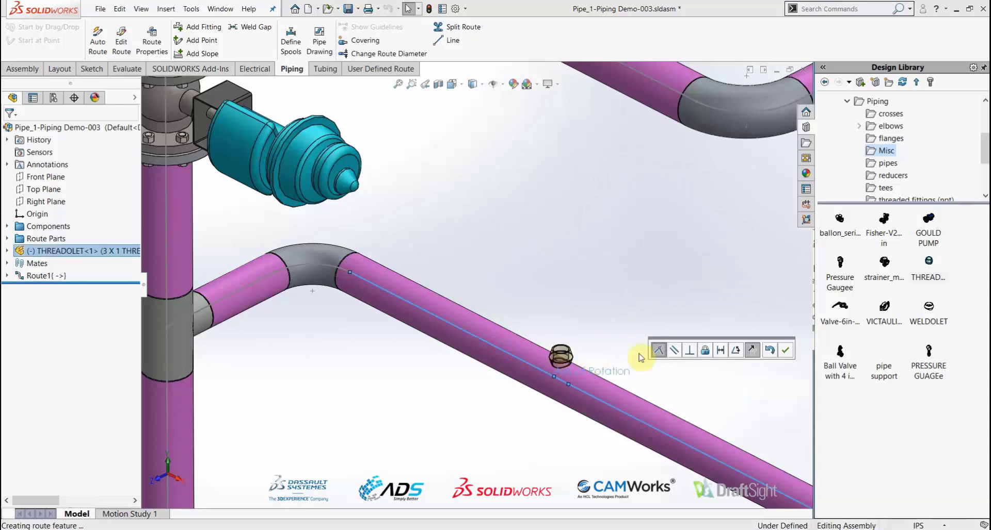
click(784, 351)
click(10, 131)
Examine how the placed threadolet sits on the 3 in branch pipe from close up and from different angles.
scroll(564, 393, down, 5)
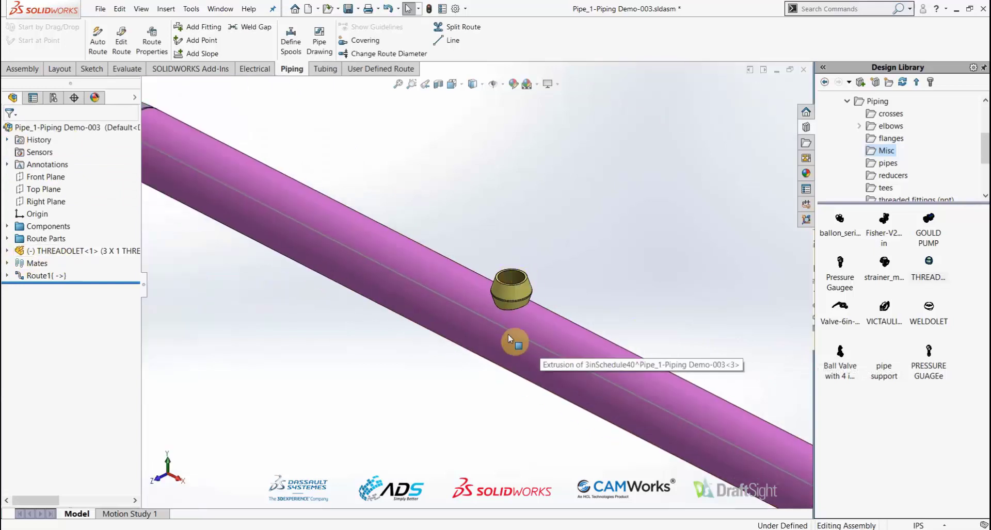
middle_drag(500, 366, 464, 299)
scroll(476, 389, up, 6)
scroll(450, 432, down, 4)
scroll(457, 420, down, 2)
scroll(457, 279, up, 2)
scroll(456, 273, up, 3)
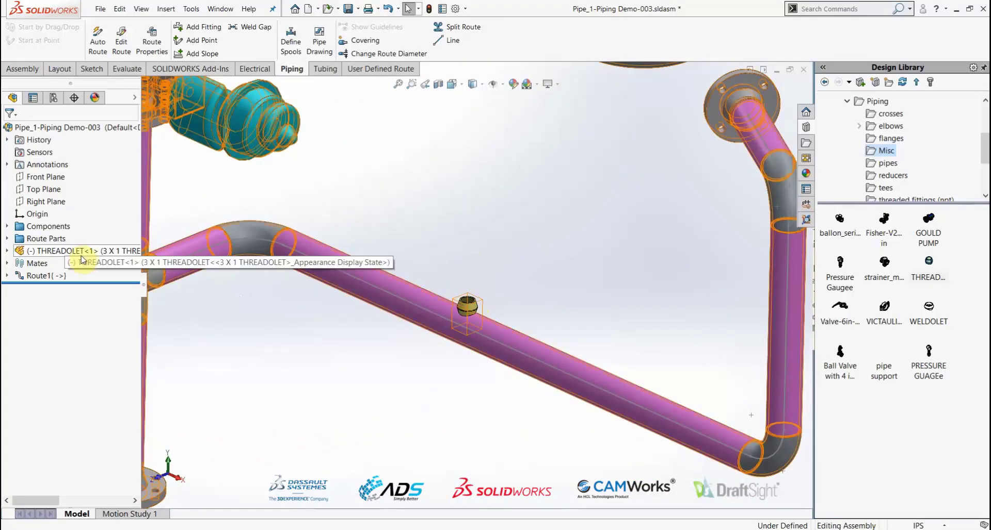
Examine the threadolet's Smart Feature entry and its available component commands.
right_click(57, 250)
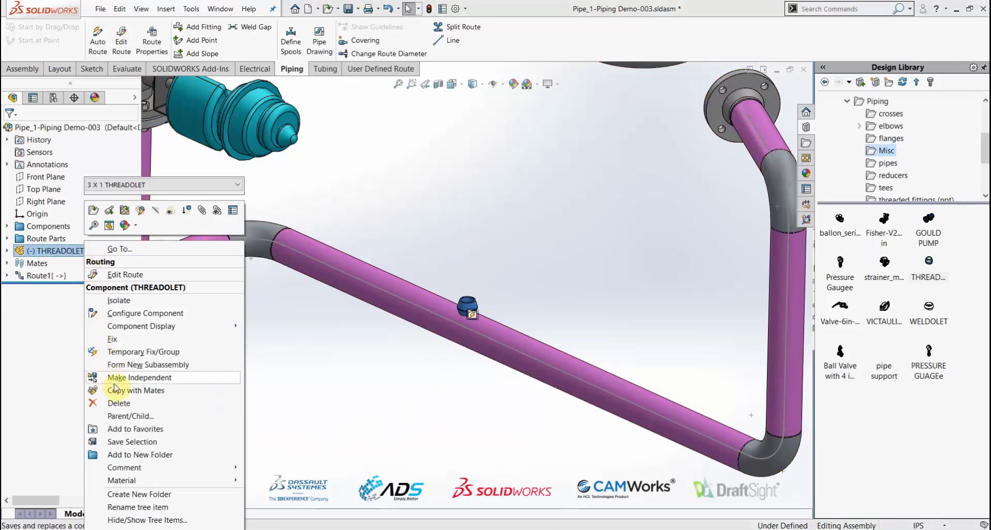
click(8, 252)
click(8, 251)
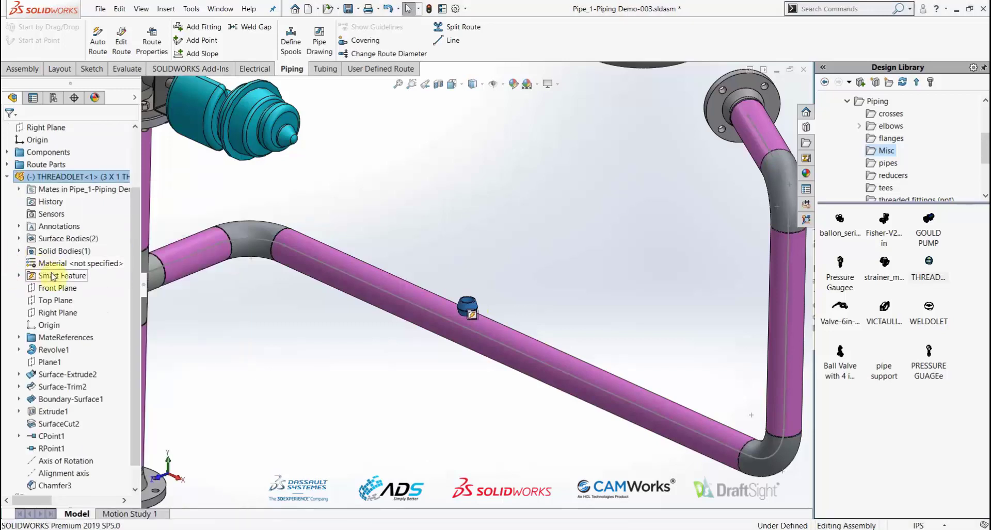
right_click(50, 277)
click(19, 276)
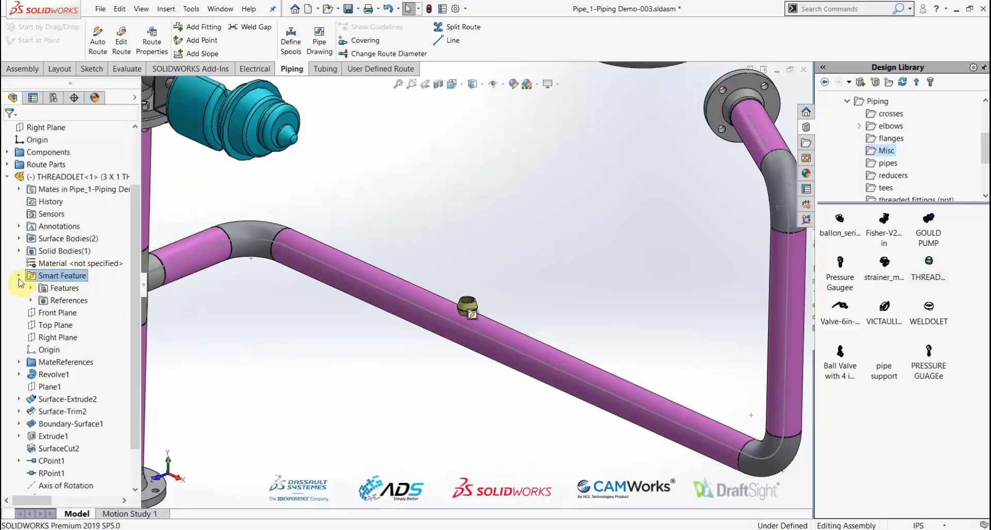
click(19, 276)
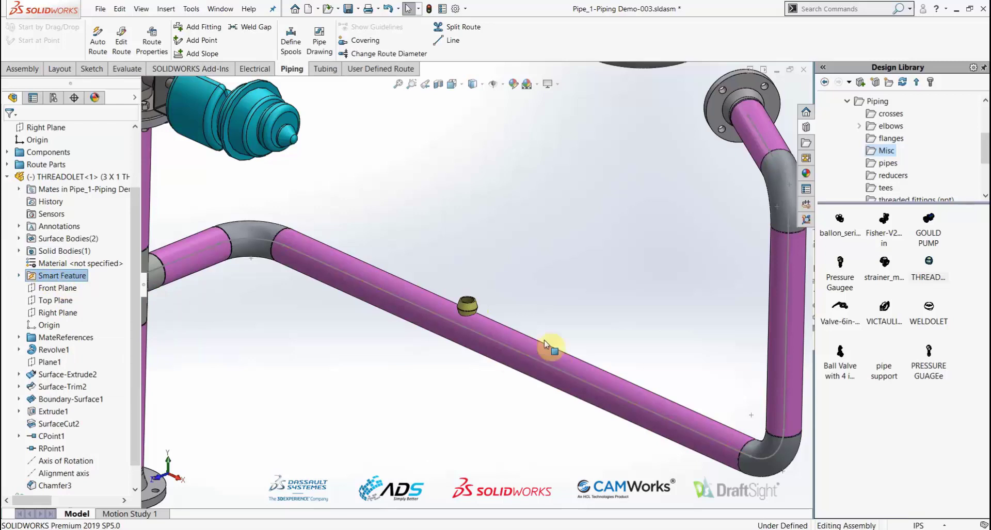
right_click(473, 304)
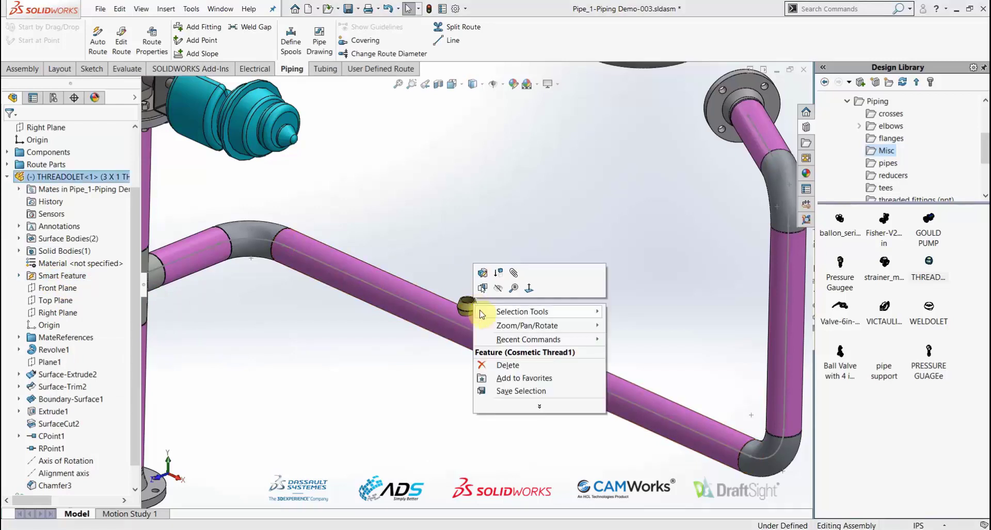
right_click(470, 311)
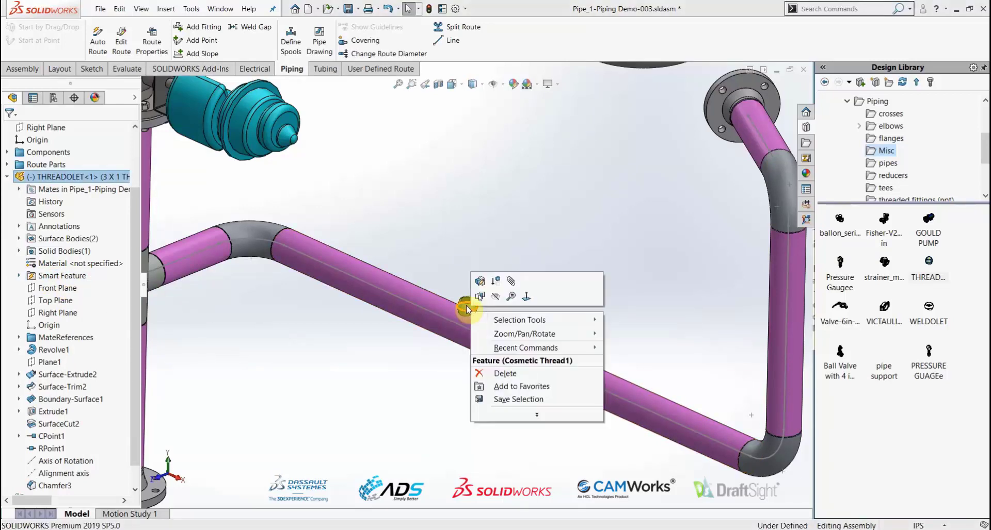
click(466, 310)
right_click(468, 309)
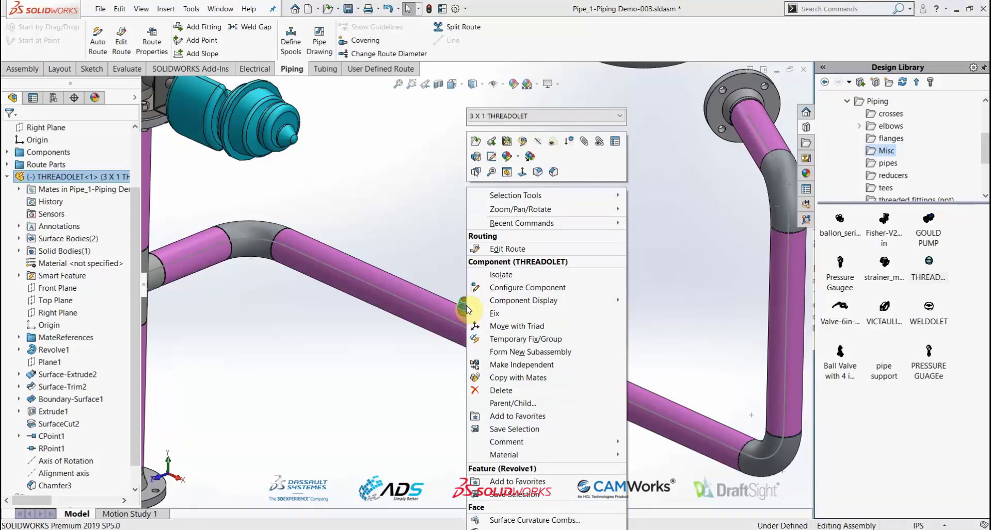
click(316, 384)
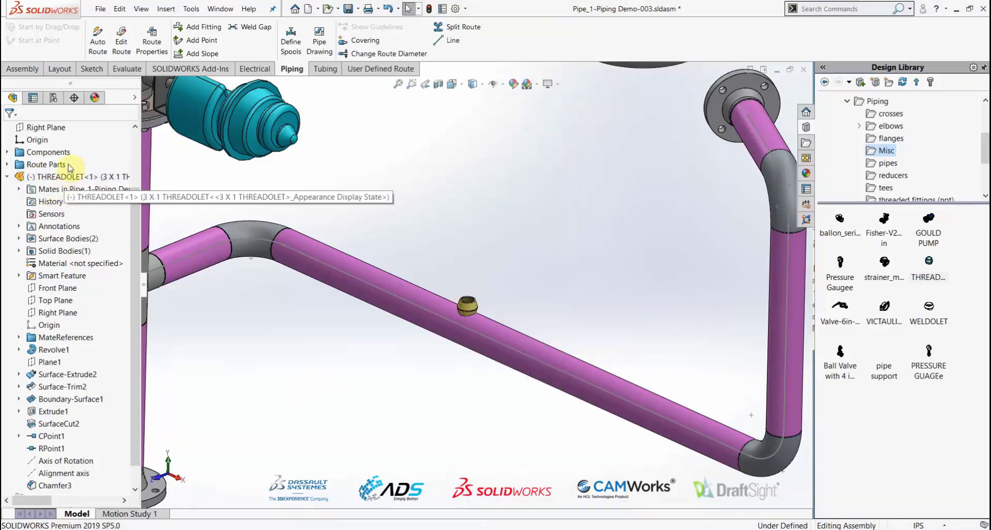
Insert the threadolet's Cut-Extrude1 smart feature into the 3 in branch pipe, converting both appearance data sets and rebuilding the assembly.
scroll(472, 318, down, 5)
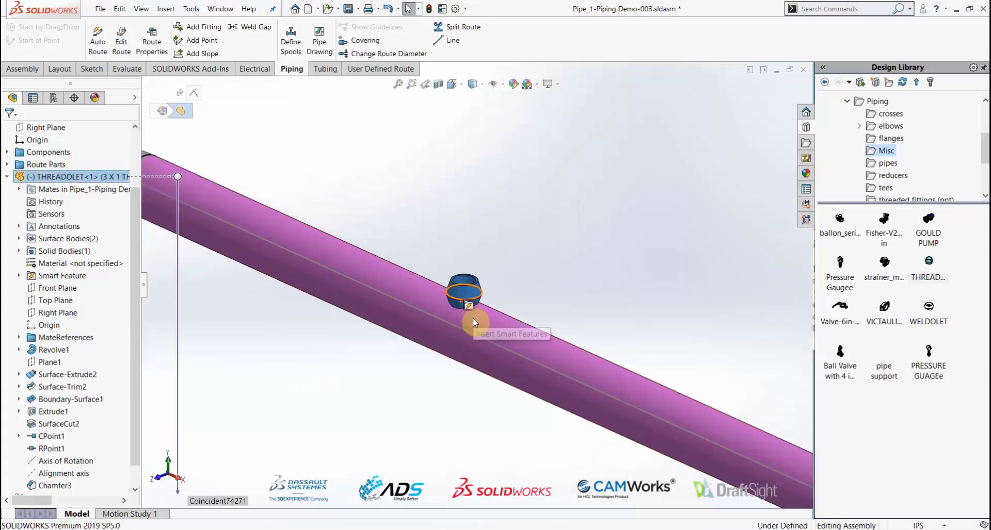
click(470, 311)
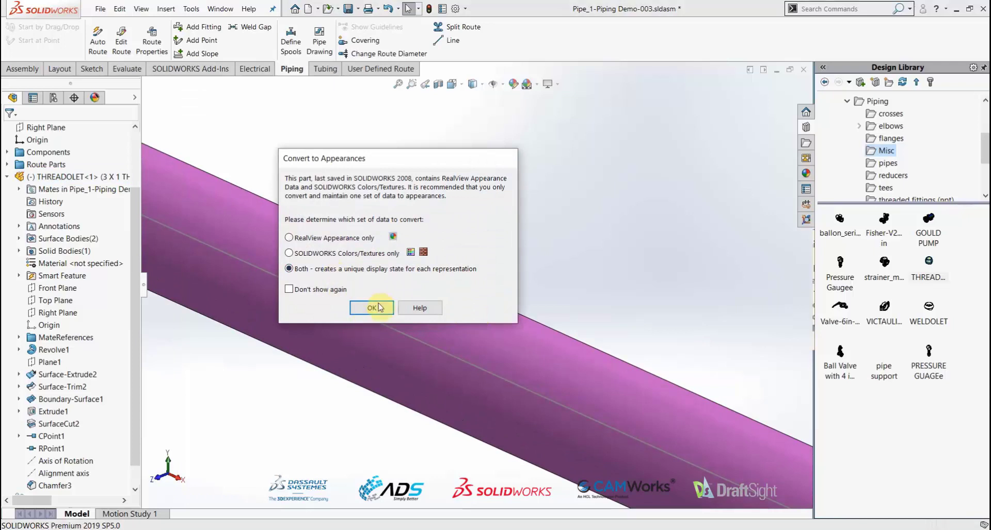
click(376, 306)
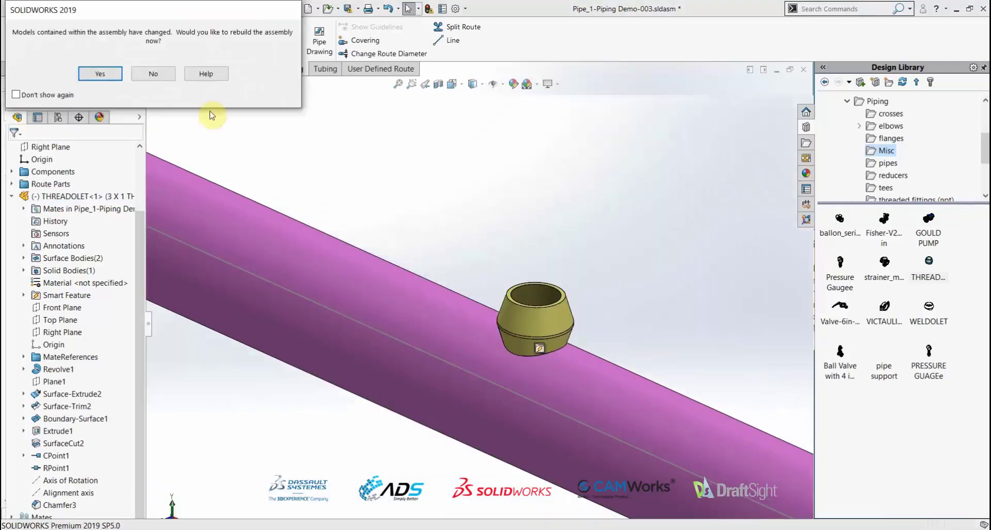
click(118, 77)
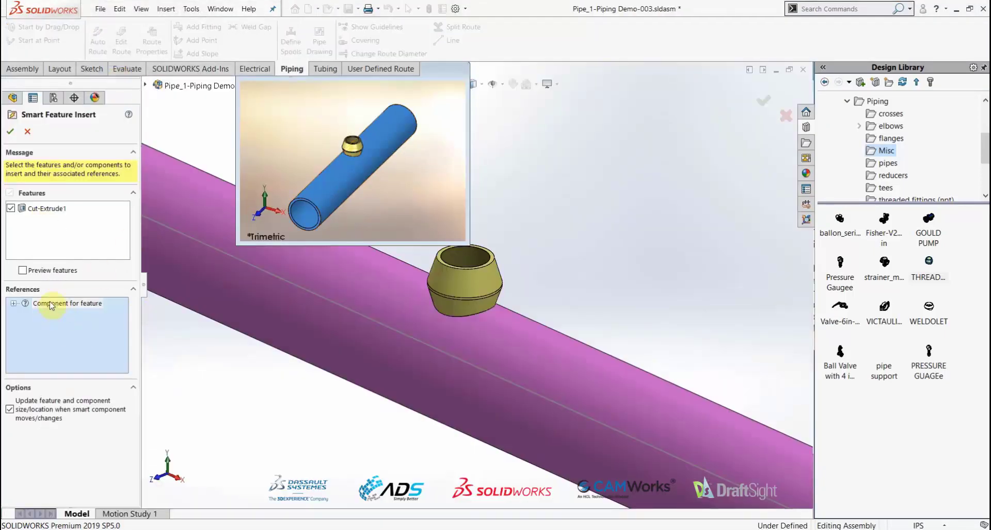
click(387, 299)
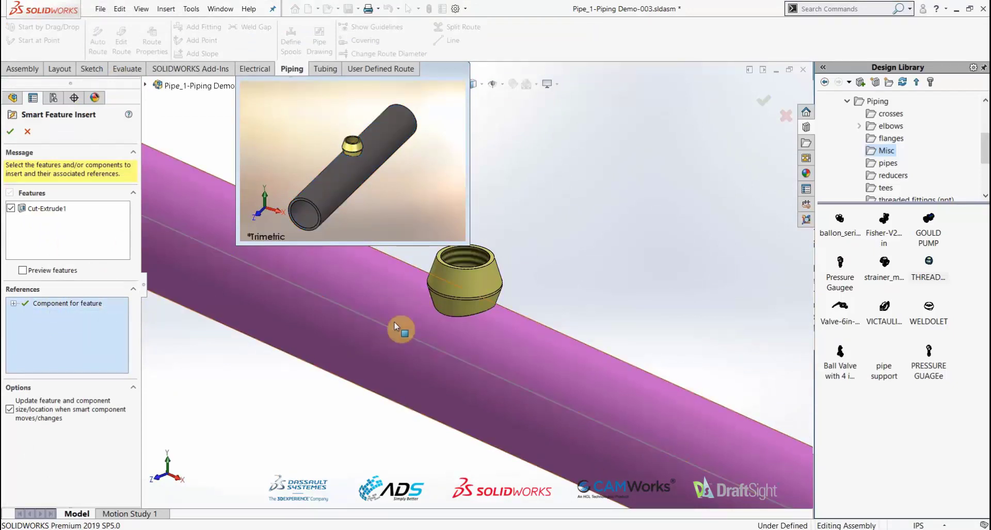
click(10, 131)
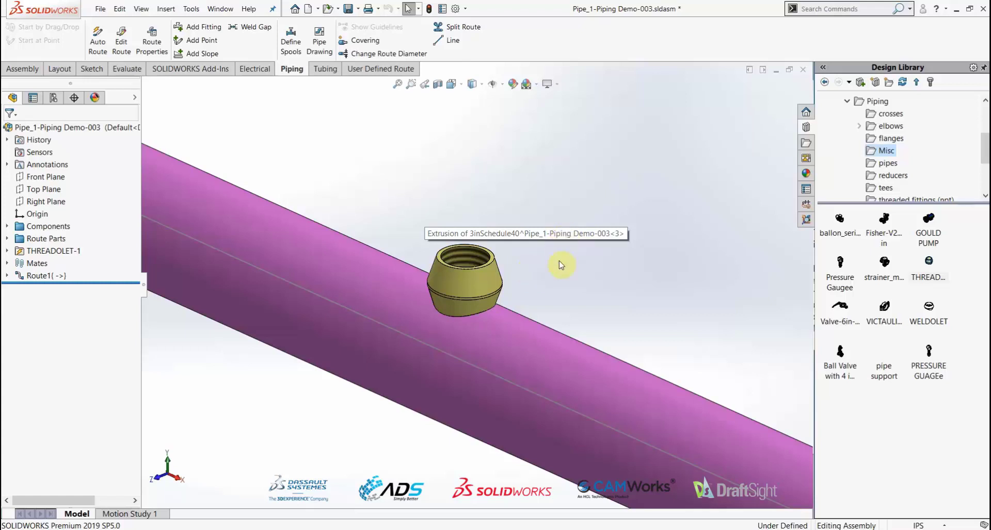
Hide the threadolet to inspect the hole cut in the branch pipe, and show it again.
middle_drag(559, 263, 476, 262)
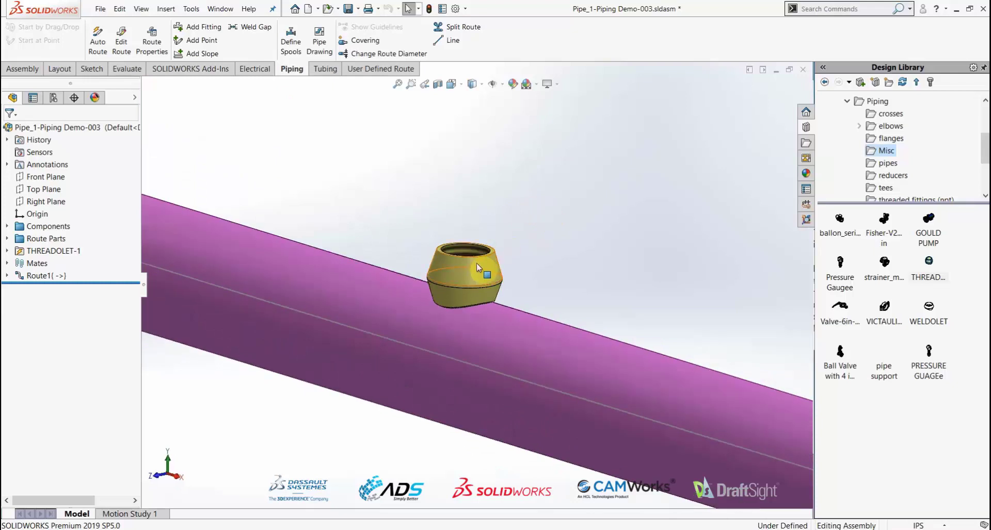
right_click(475, 263)
click(551, 144)
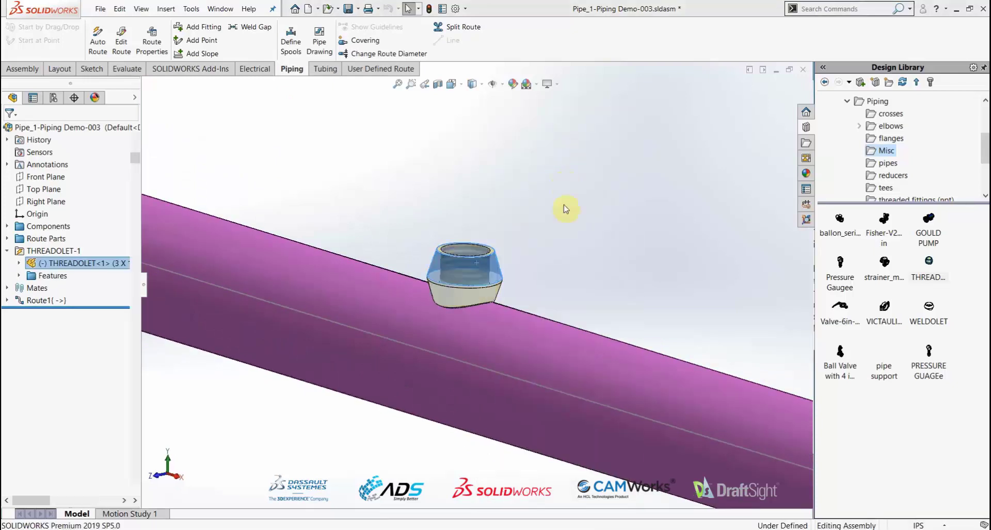
middle_drag(482, 265, 460, 239)
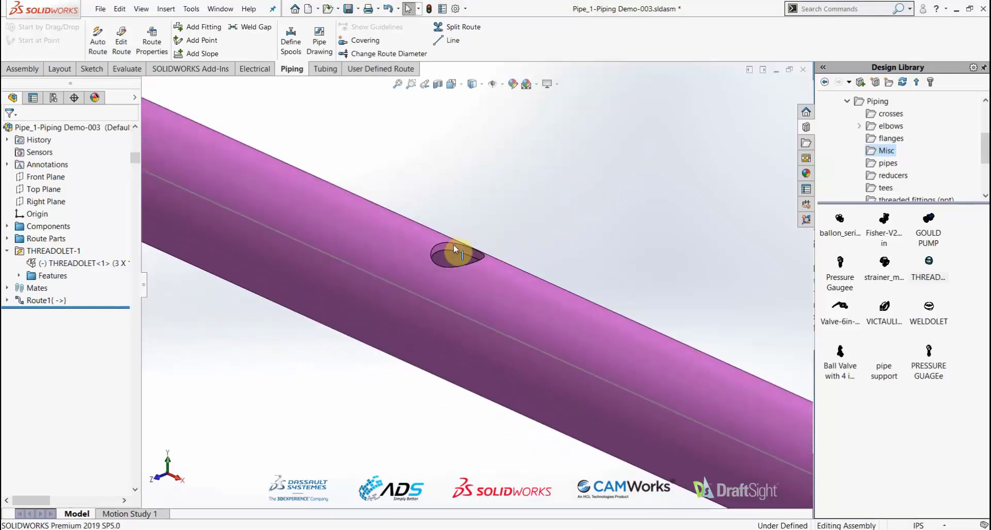
right_click(52, 264)
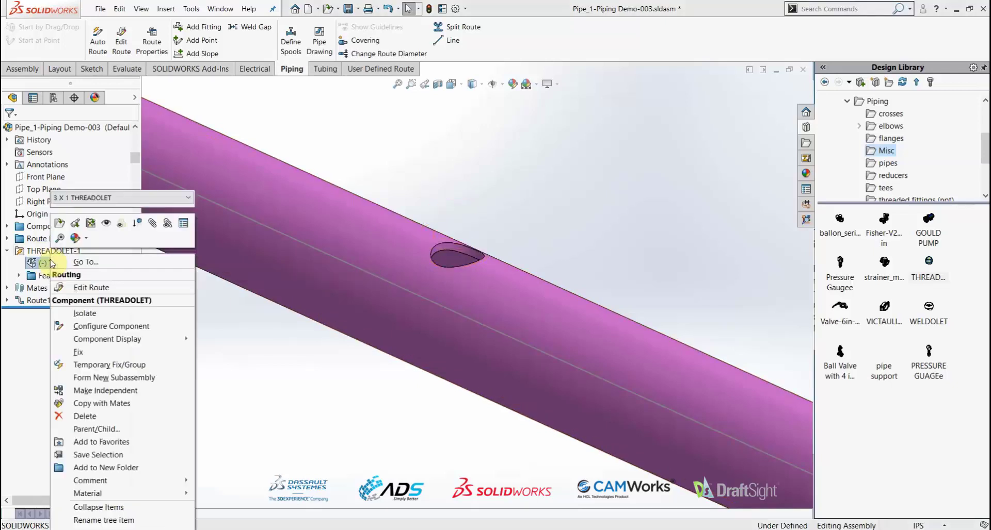
click(106, 224)
click(554, 175)
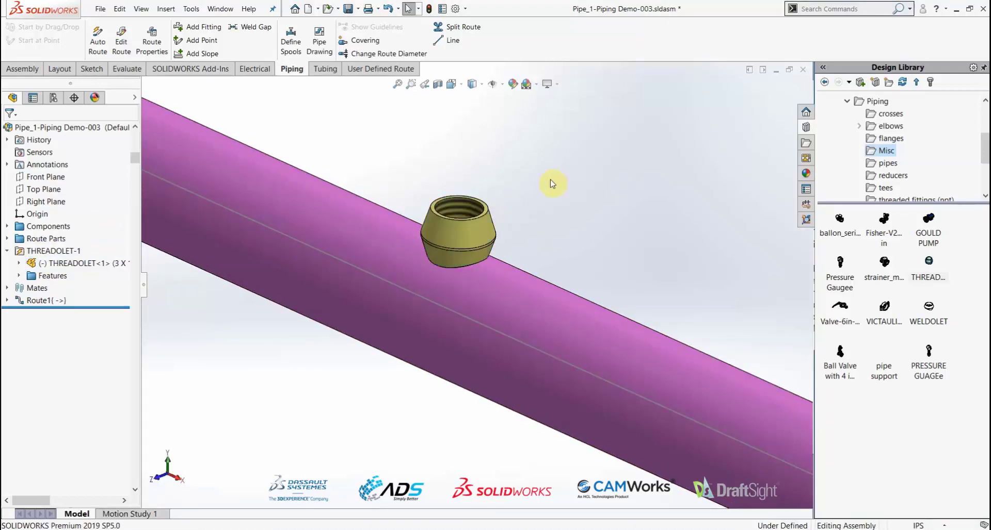
Mount one Pressure Gaugee from the Misc piping library on the threadolet's threaded opening.
scroll(495, 201, up, 4)
scroll(495, 222, down, 1)
scroll(495, 249, down, 2)
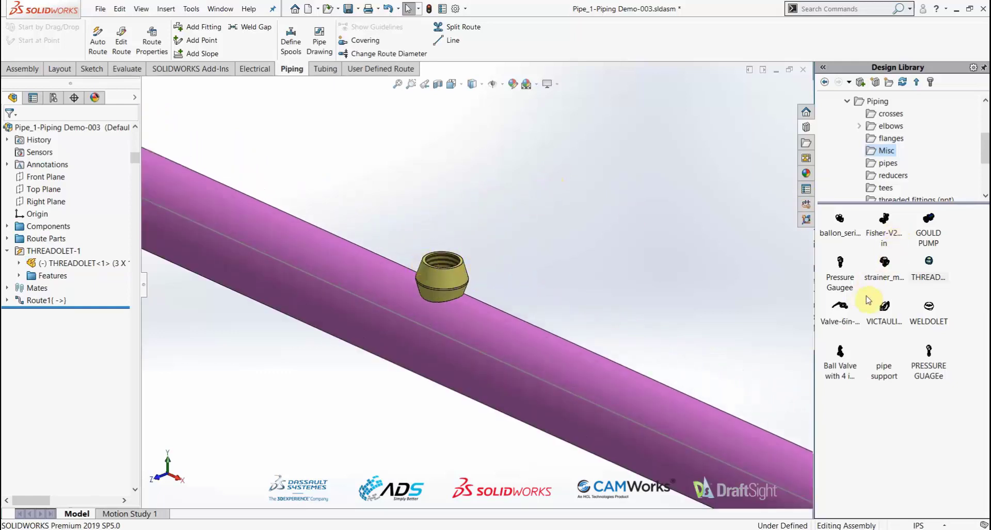
drag(842, 266, 452, 260)
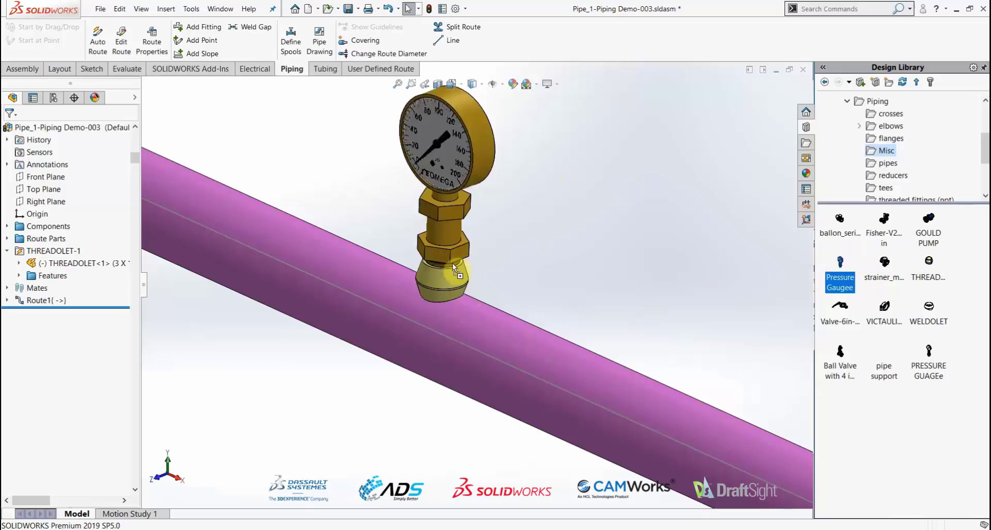
drag(457, 264, 456, 264)
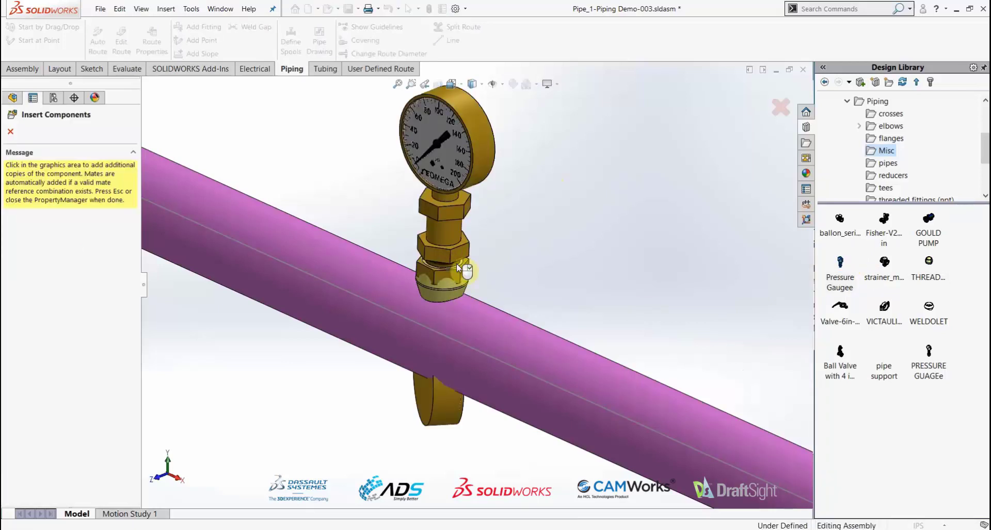
click(10, 132)
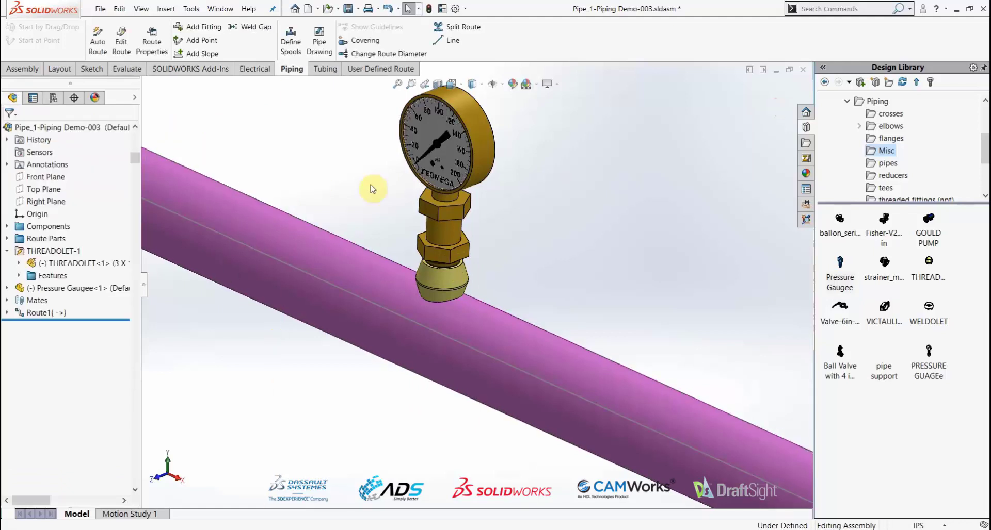
Create a new drawing from the Pipe_1-Piping Demo-003 assembly.
key(space)
click(711, 151)
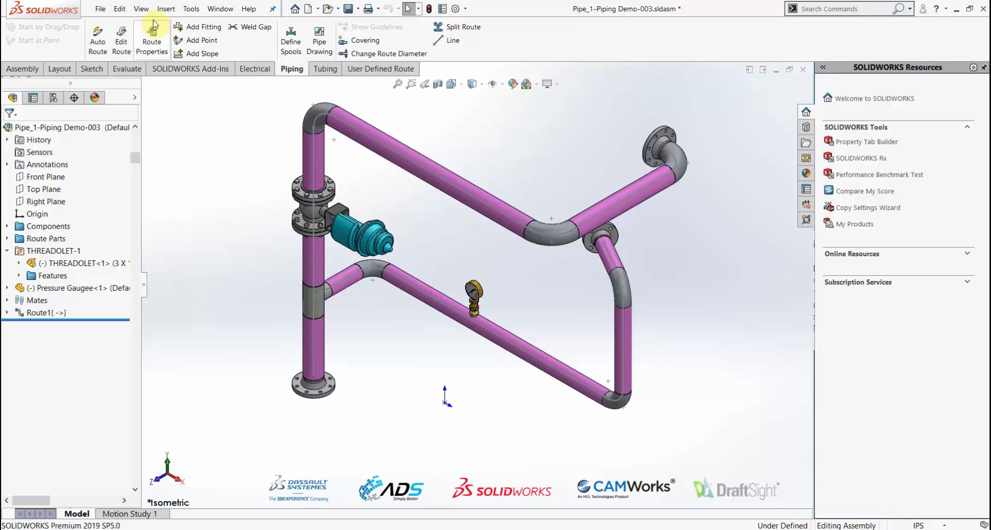
click(100, 9)
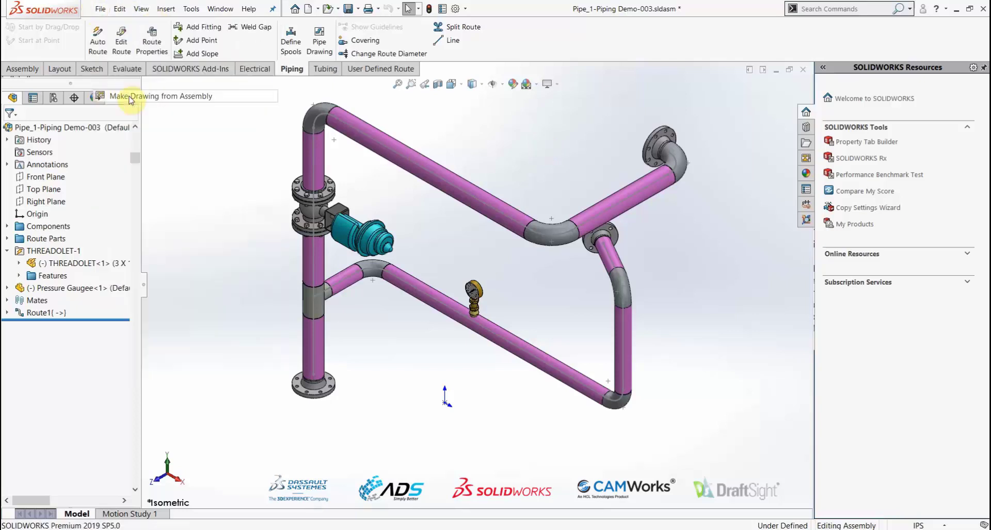
click(129, 97)
click(523, 373)
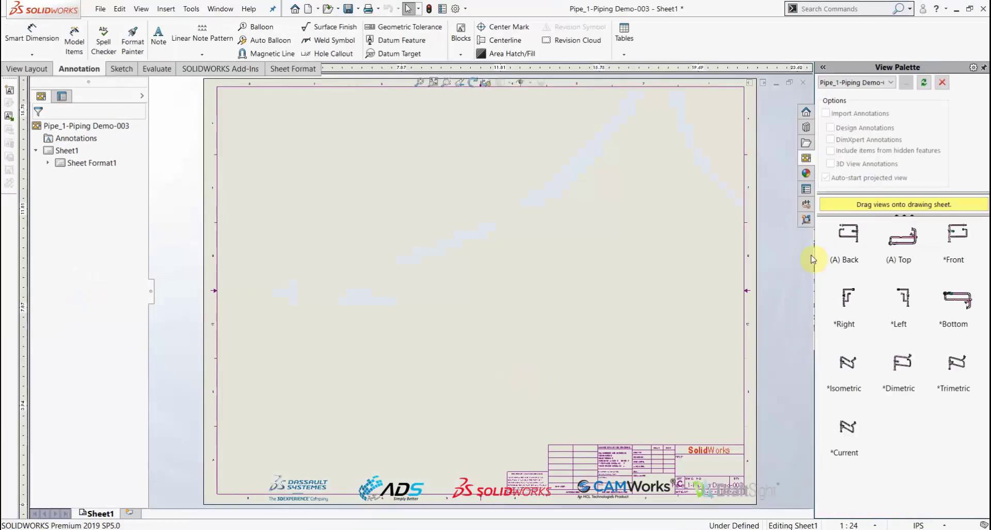
Place the front view with its projected top view above it, and add a dimetric view beside the front view.
mouse_move(948, 258)
mouse_down()
mouse_move(354, 347)
mouse_move(371, 356)
mouse_up()
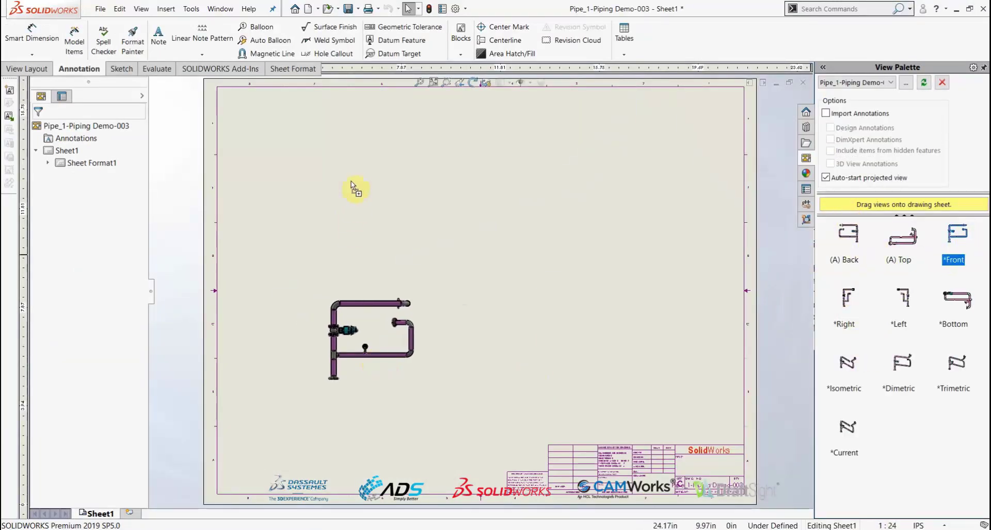
click(372, 195)
key(Escape)
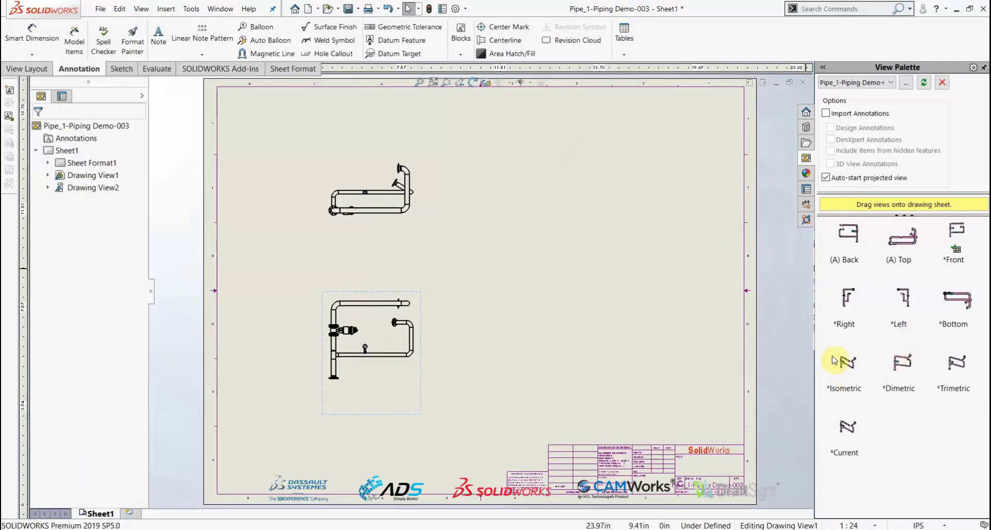
mouse_move(901, 368)
mouse_down()
mouse_move(791, 347)
mouse_move(555, 346)
mouse_move(586, 355)
mouse_up()
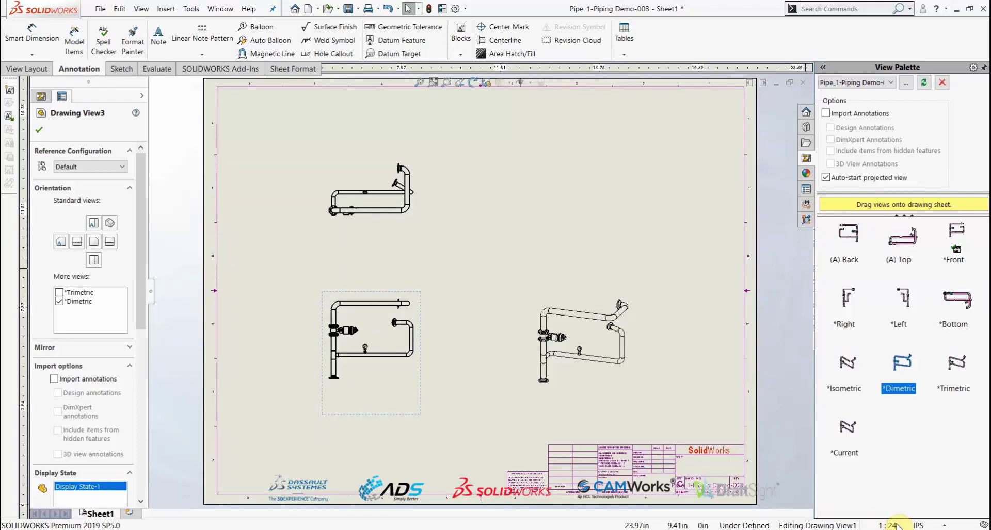
key(Escape)
Set the sheet scale to 1:16 in the sheet properties.
click(877, 525)
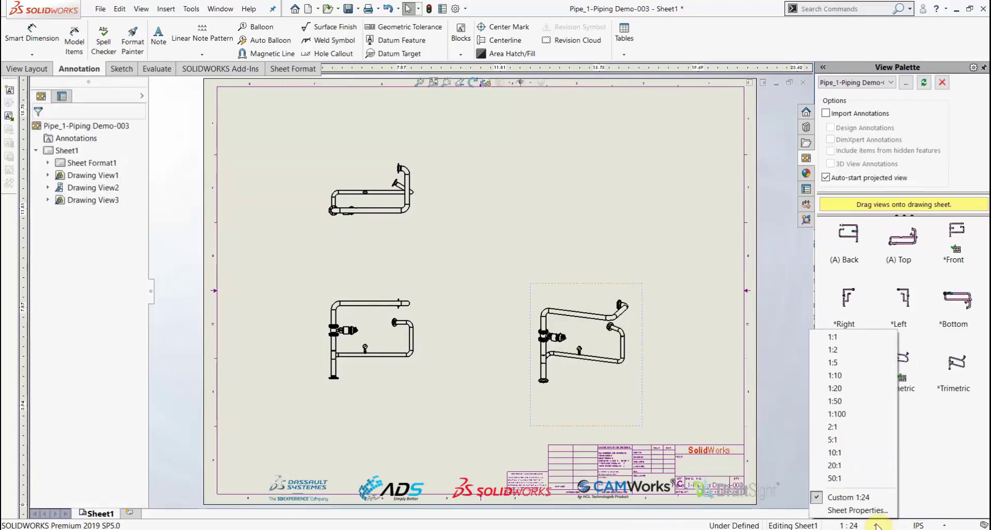
click(872, 510)
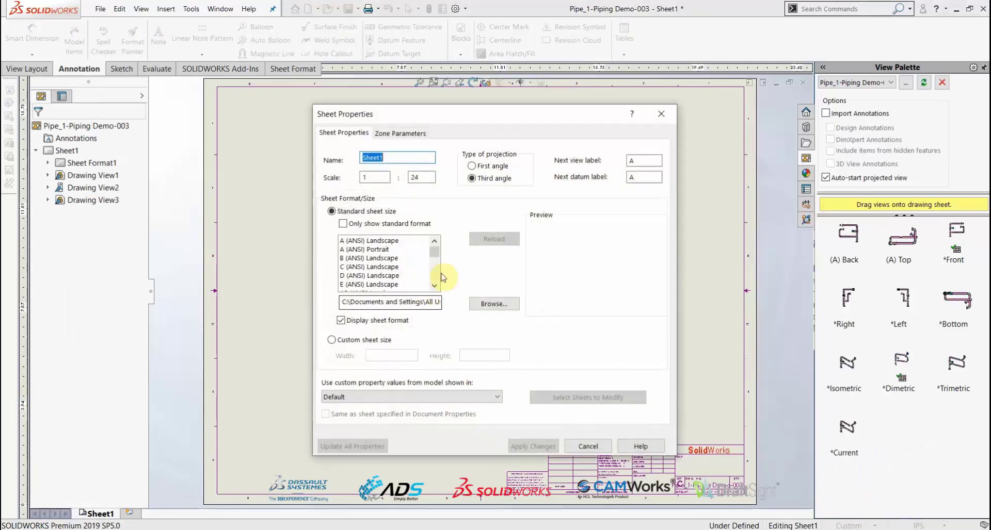
double_click(430, 177)
text(16)
click(533, 446)
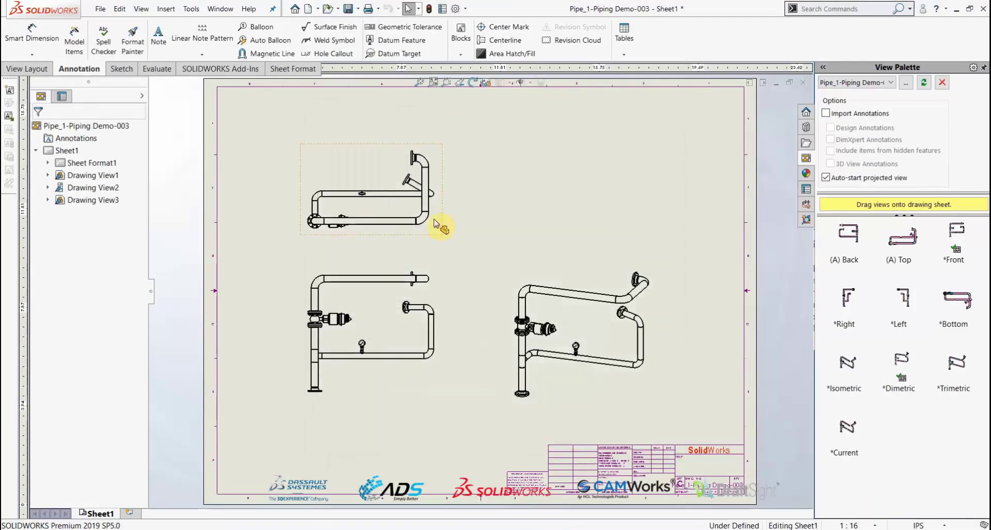
Insert a top-level bill of materials for the dimetric view with the Piping BOM template, in the sheet's upper right corner.
click(667, 278)
click(624, 54)
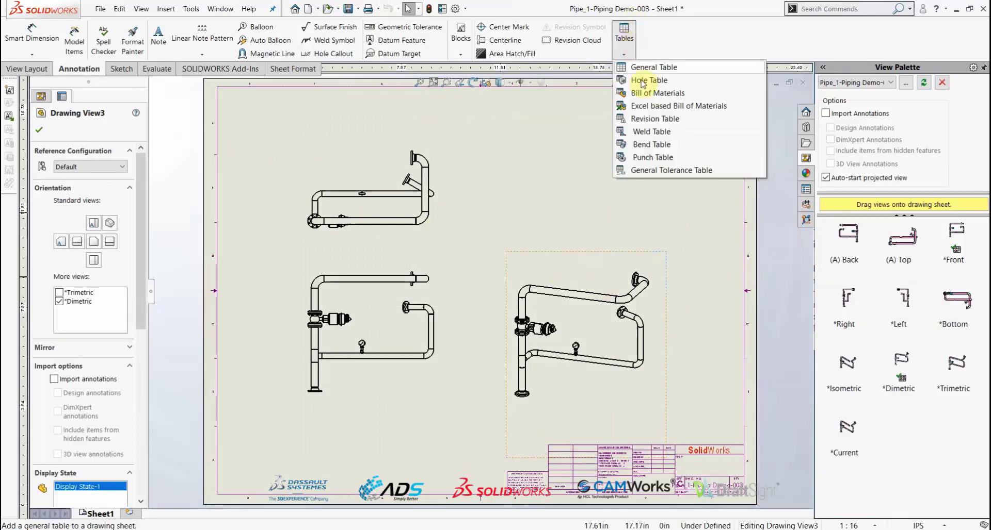
click(653, 93)
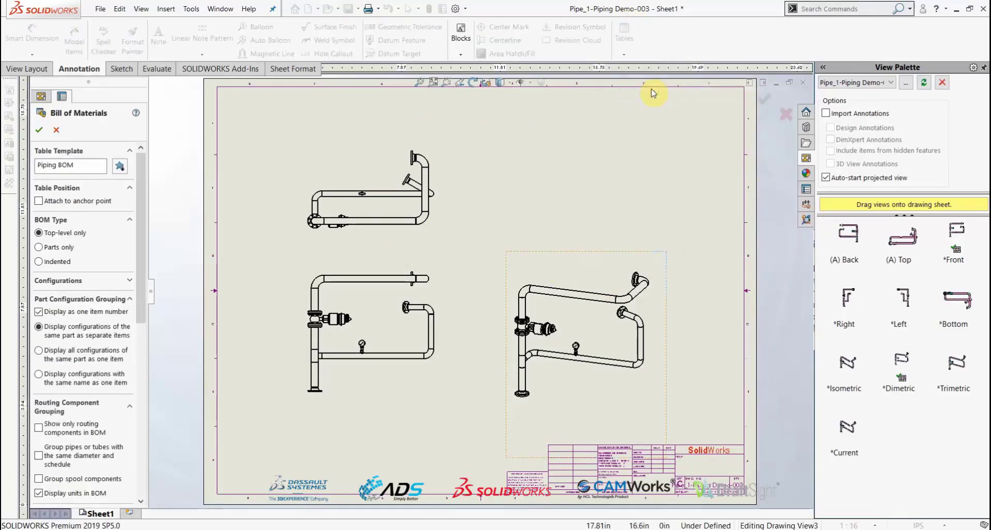
click(39, 130)
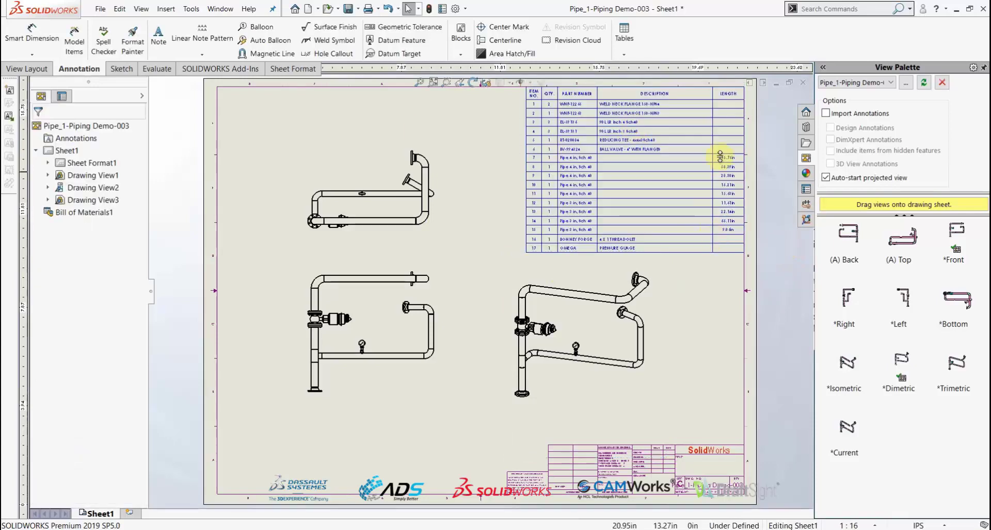
Examine the part numbers, descriptions and pipe lengths listed in the bill of materials.
scroll(686, 124, down, 5)
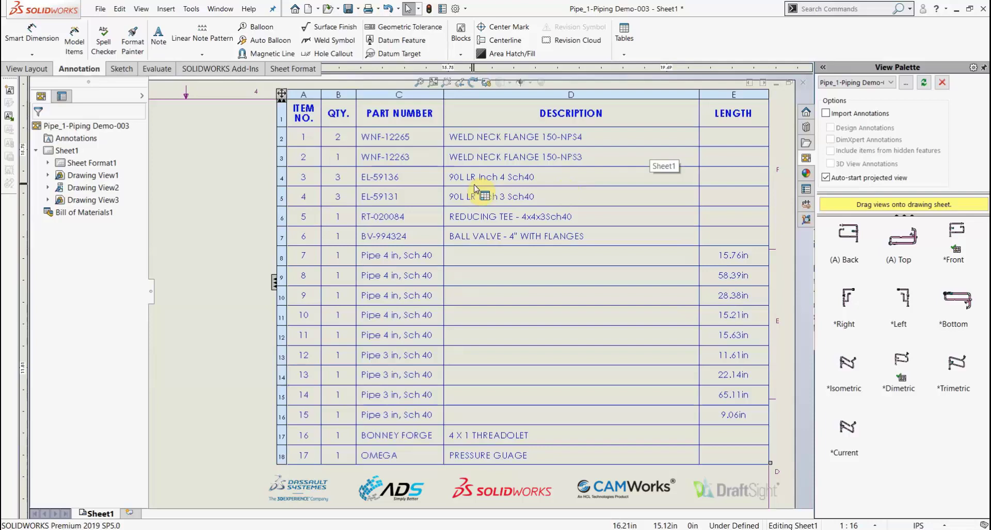
scroll(480, 191, up, 3)
scroll(519, 273, down, 1)
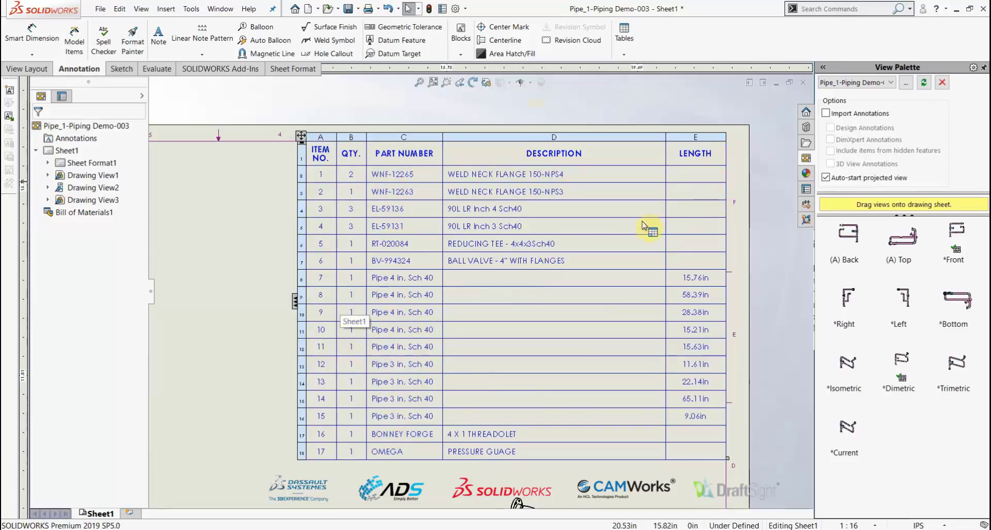
scroll(715, 410, down, 2)
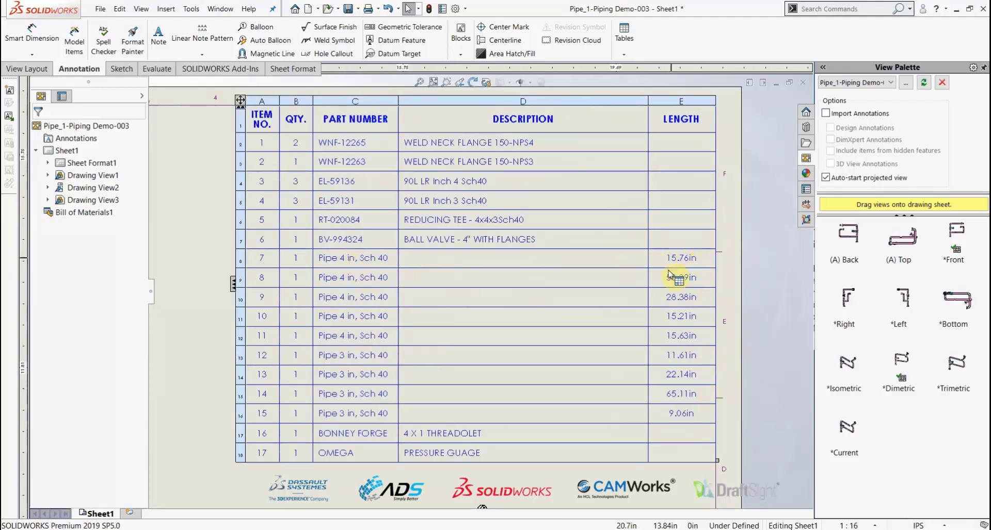
scroll(411, 452, up, 5)
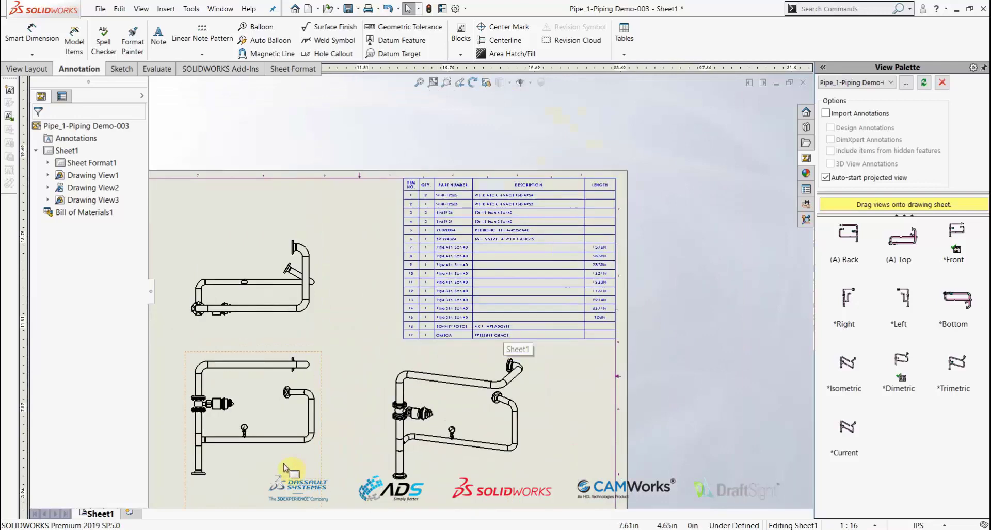
Add automatic balloons to the components in the dimetric view.
scroll(503, 439, down, 5)
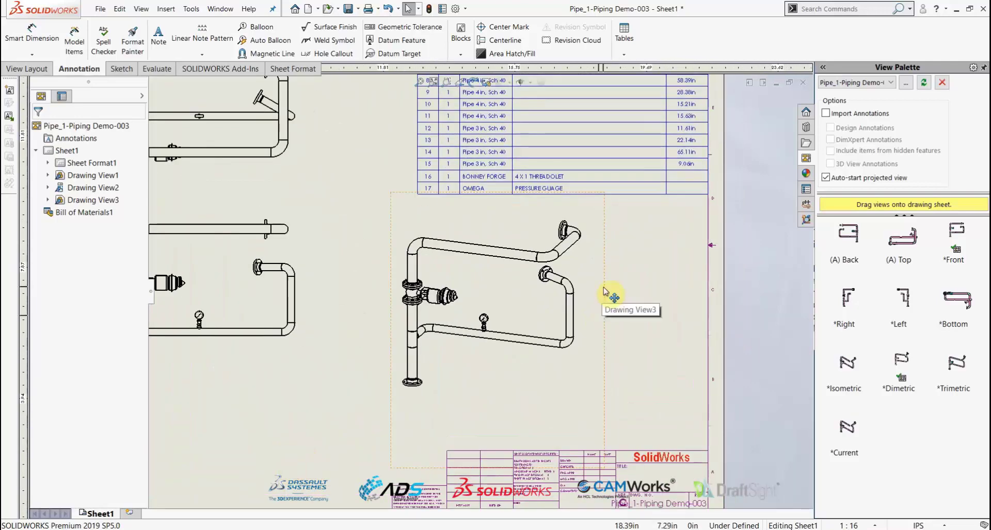
click(605, 285)
click(267, 39)
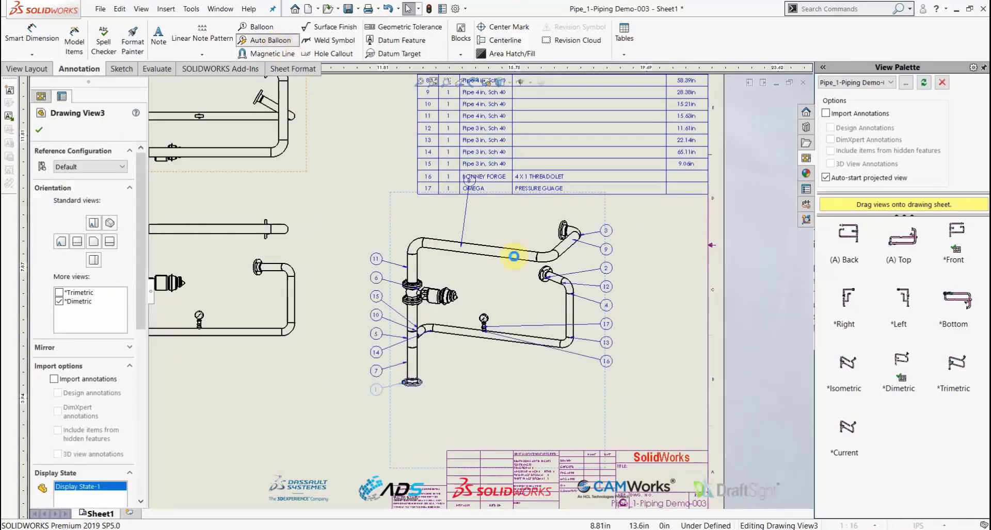
click(39, 130)
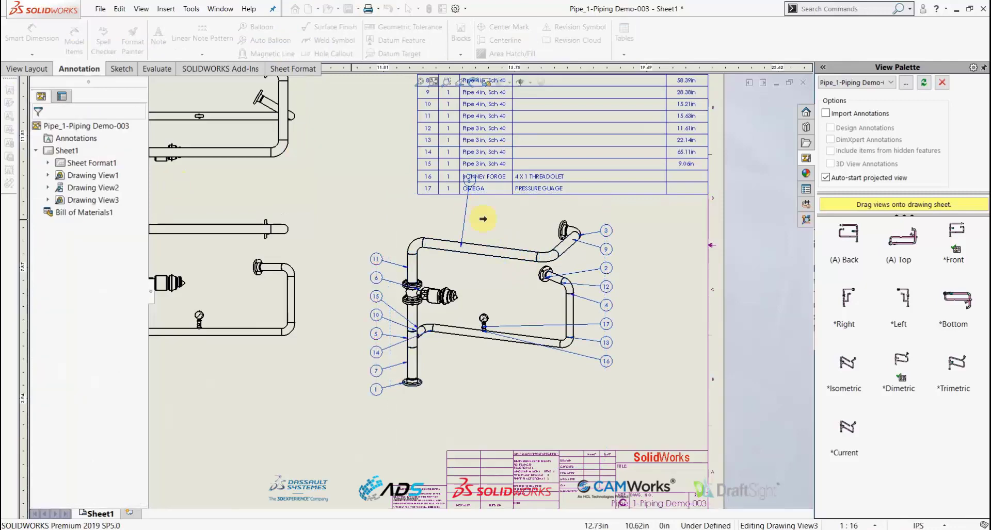
Move balloon 8 clear of the bill of materials and place balloons 16 and 17 below the pressure gauge.
drag(468, 211, 471, 221)
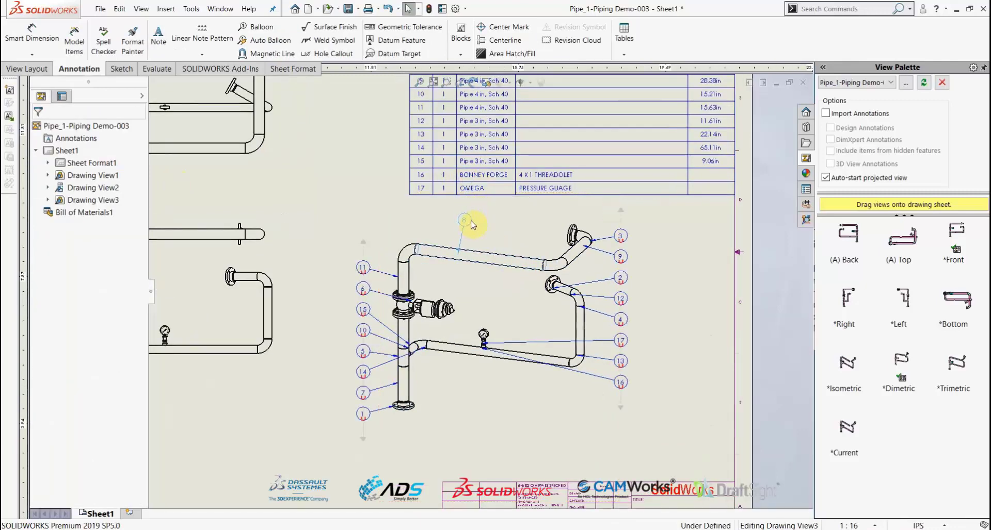
click(670, 342)
scroll(573, 388, down, 1)
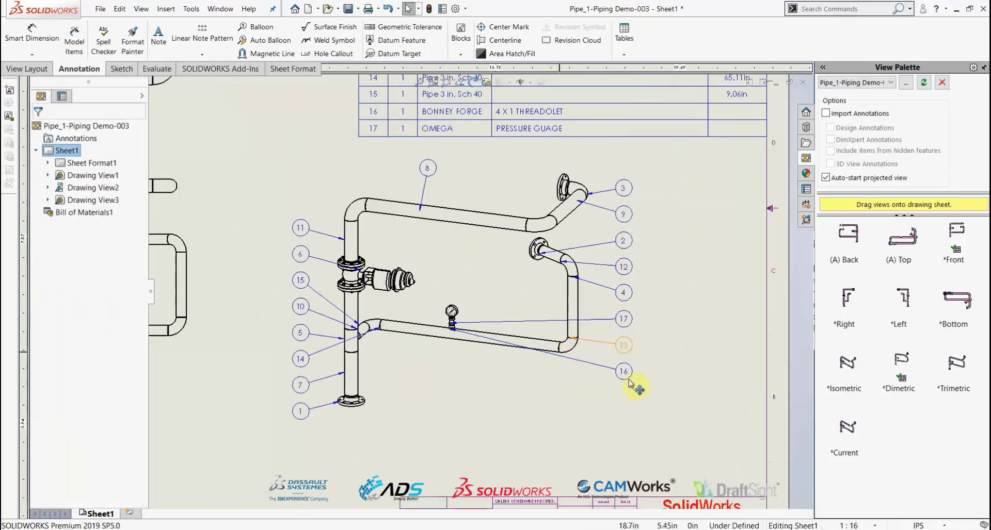
drag(612, 383, 420, 384)
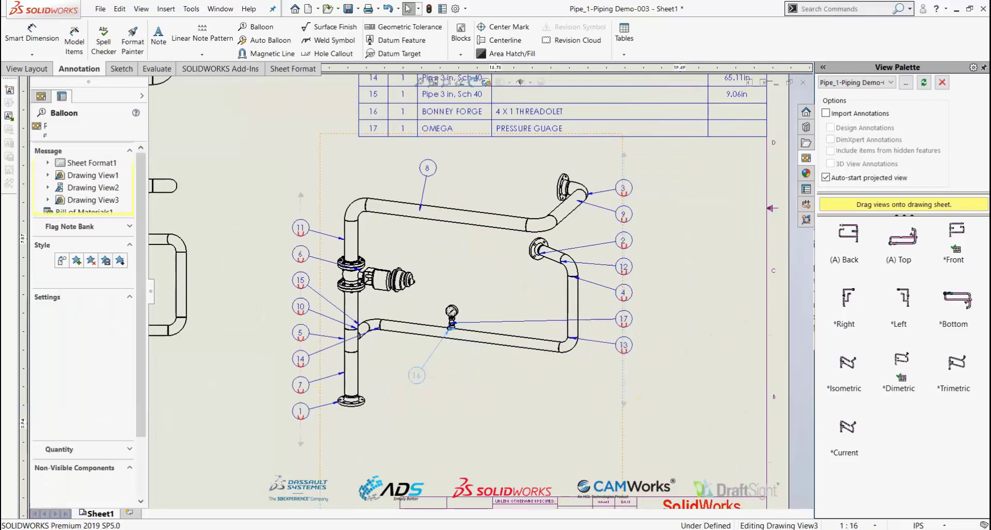
mouse_move(627, 351)
mouse_down()
mouse_move(487, 393)
mouse_move(466, 377)
mouse_up()
key(Escape)
Review the sheet layout, comparing the ballooned dimetric view with the bill of materials.
scroll(485, 287, up, 2)
scroll(496, 283, up, 5)
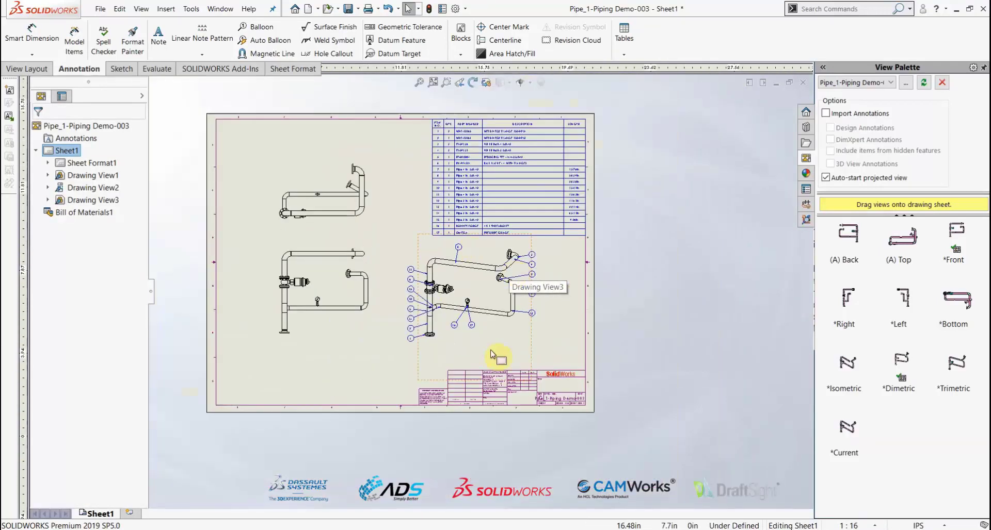
scroll(482, 284, down, 5)
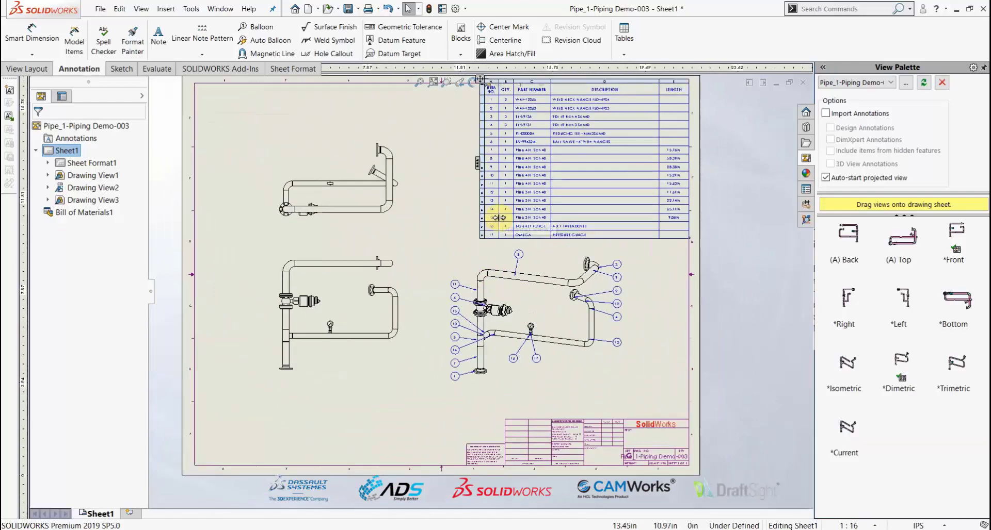
click(422, 82)
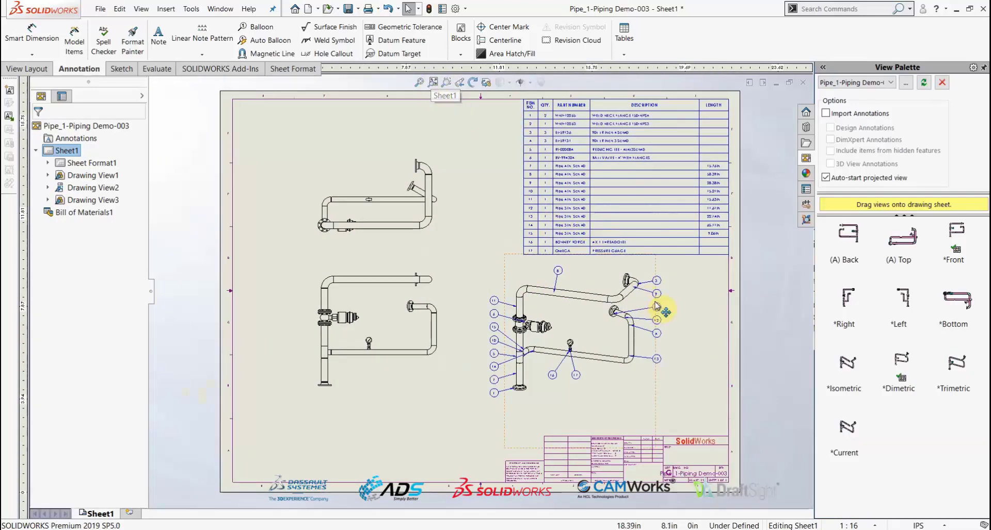
scroll(654, 306, down, 2)
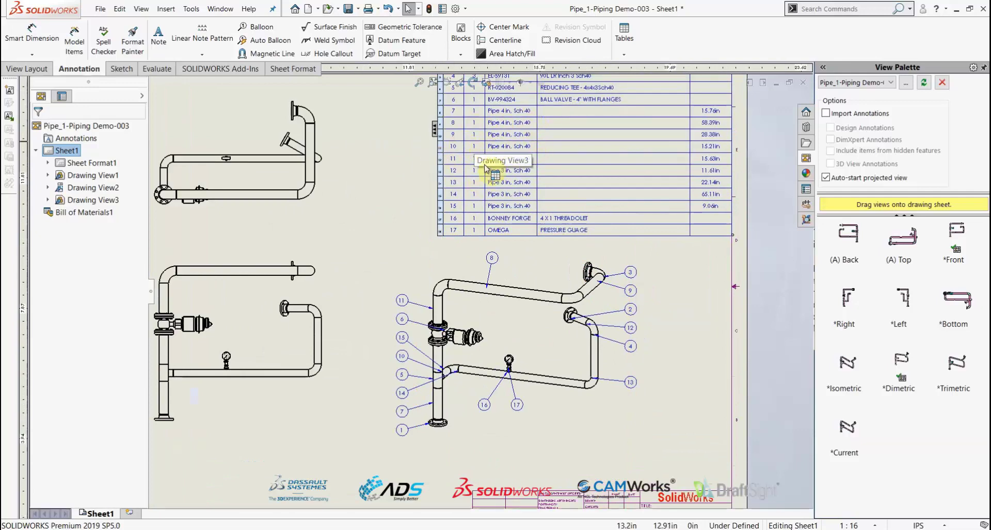
click(431, 86)
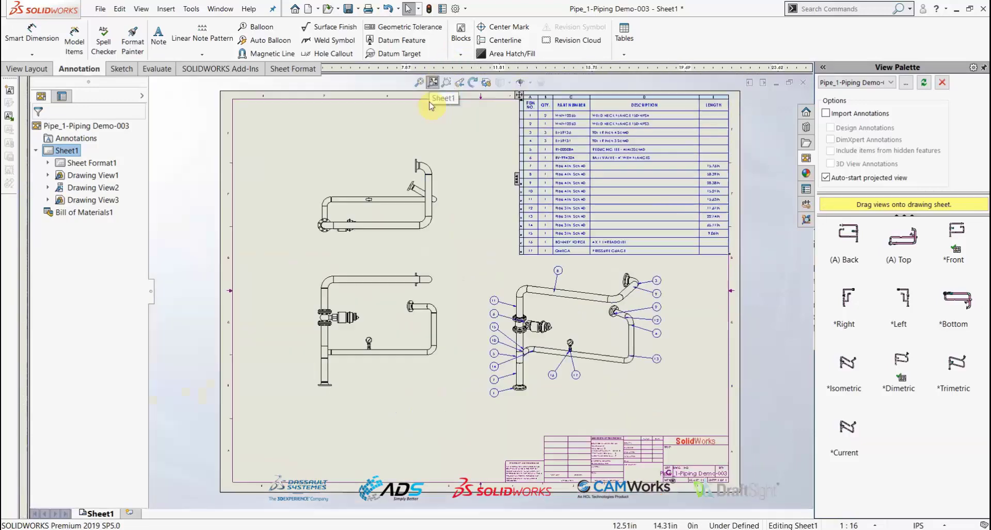
Show the route's 3DSketch1 in the front view so the pipe centrelines are displayed.
scroll(357, 366, down, 3)
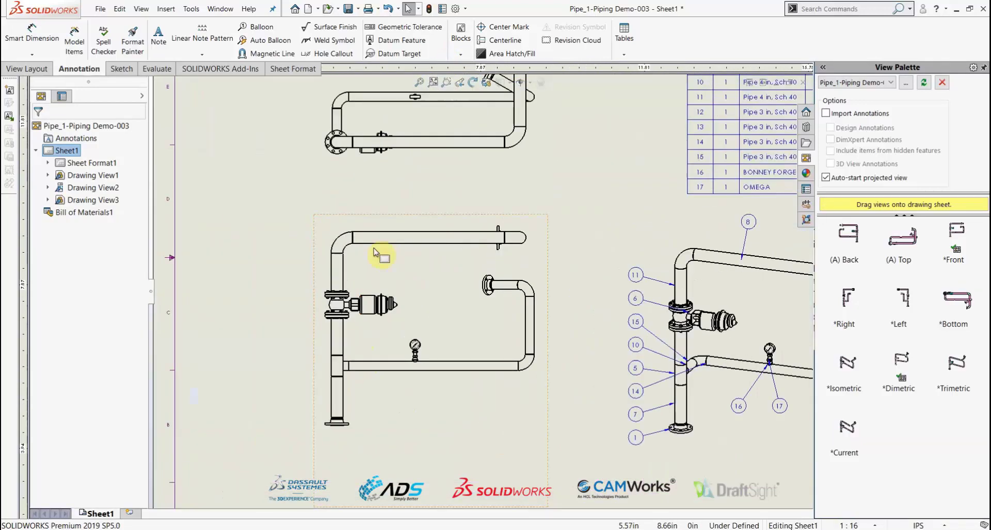
click(47, 176)
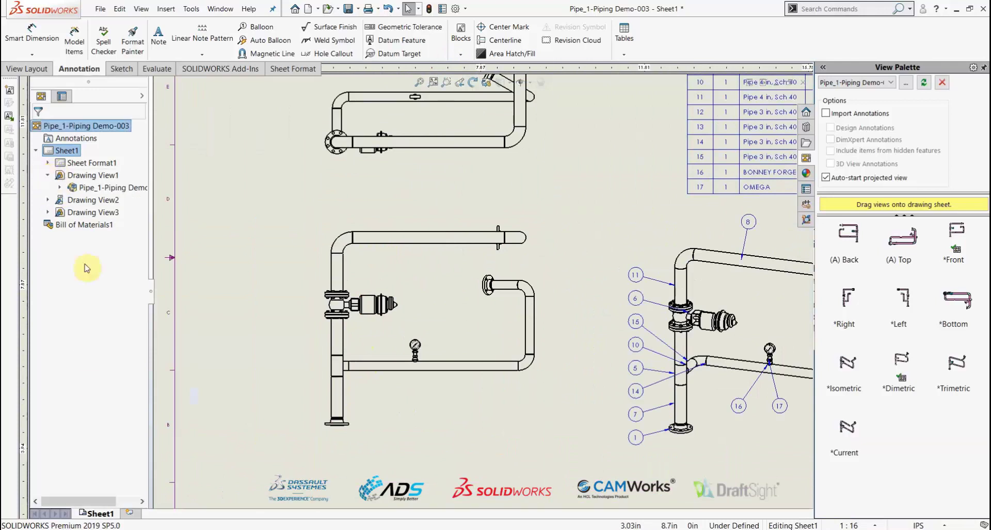
click(60, 188)
click(71, 373)
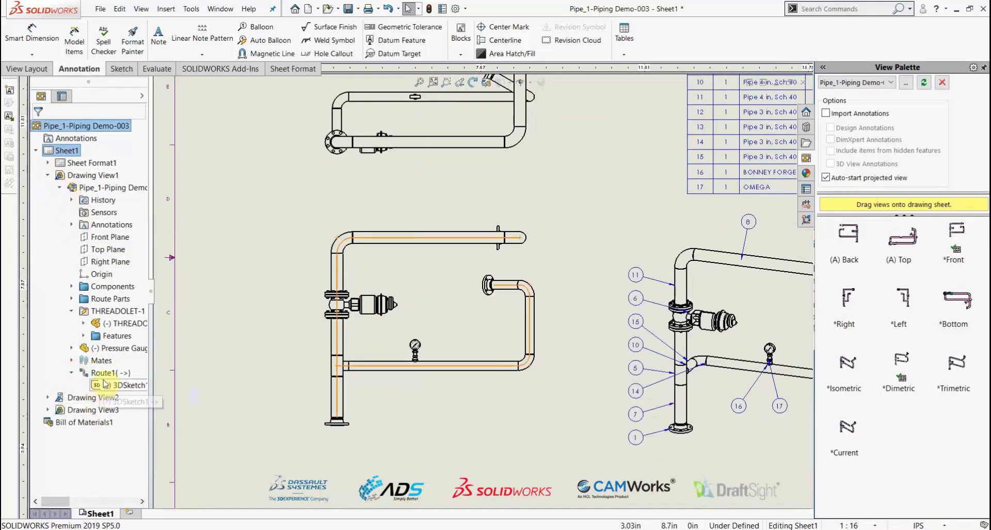
right_click(105, 385)
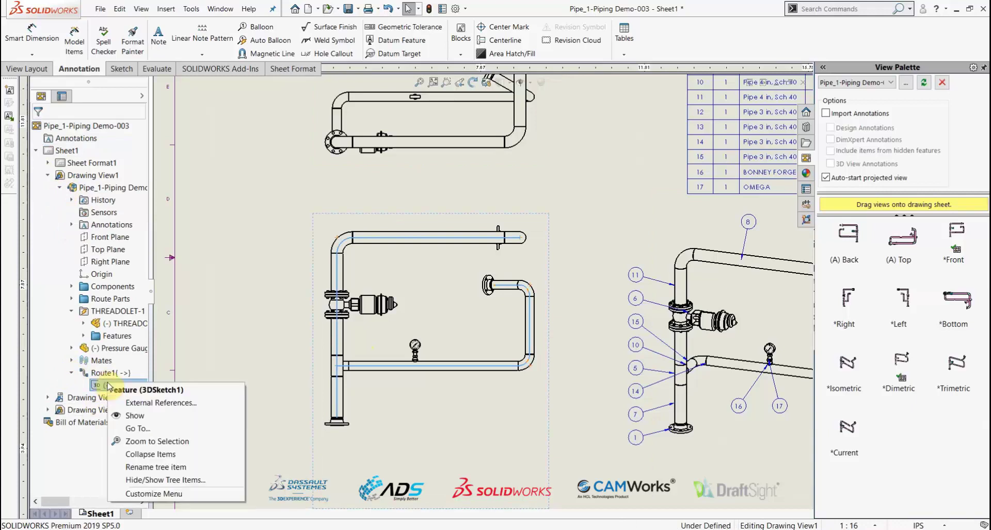
click(129, 417)
click(49, 176)
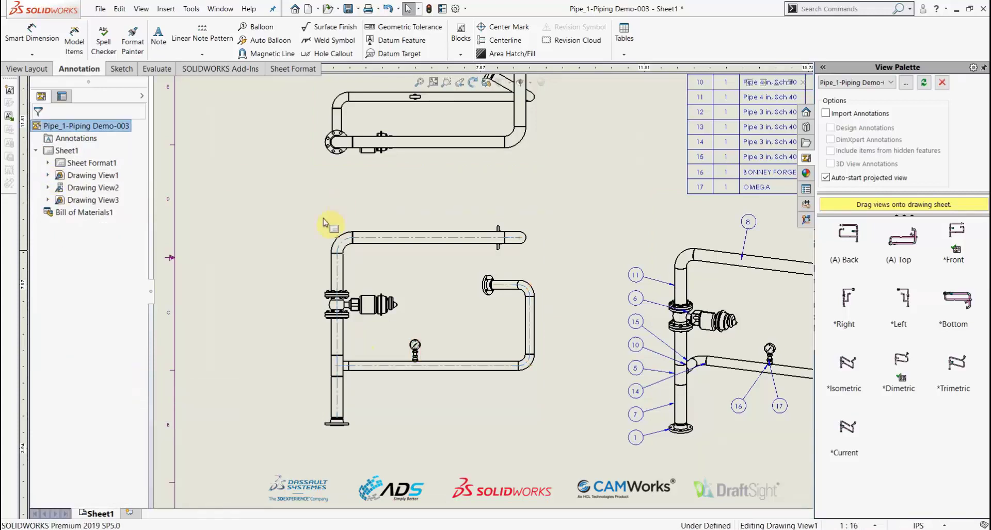
click(334, 202)
Dimension the front view's vertical distance between the two long horizontal pipe centrelines and the horizontal distance between the vertical ones.
scroll(419, 410, down, 3)
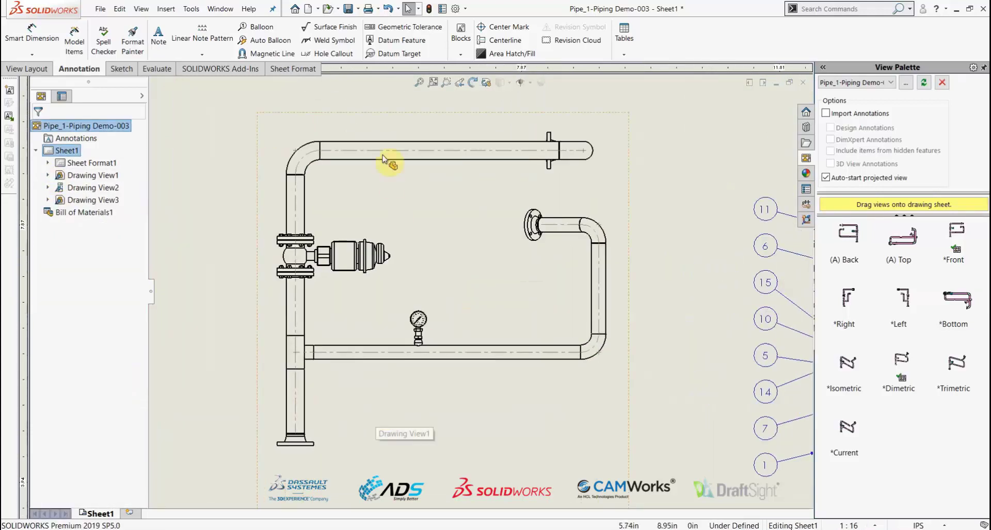
click(29, 38)
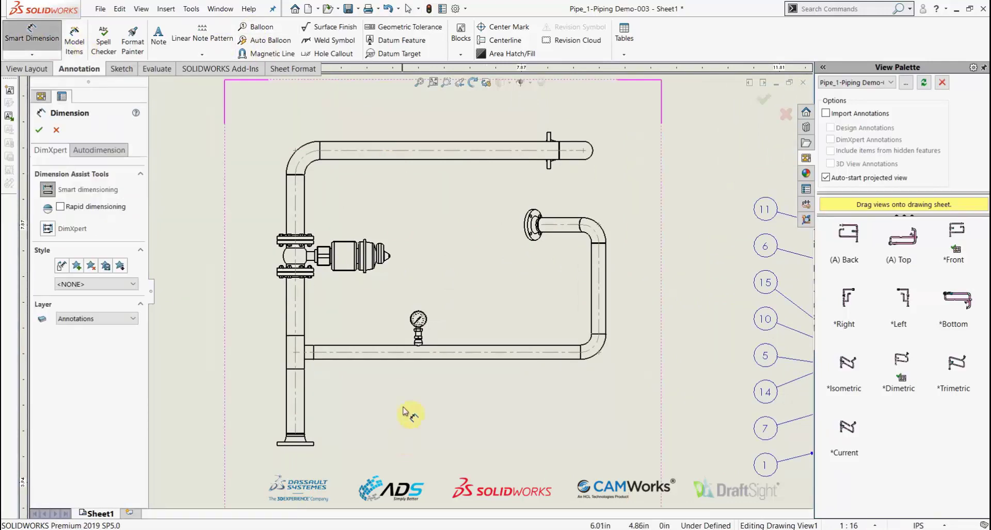
click(406, 352)
click(405, 150)
click(244, 253)
click(598, 282)
click(295, 319)
scroll(453, 453, down, 1)
click(458, 487)
click(429, 289)
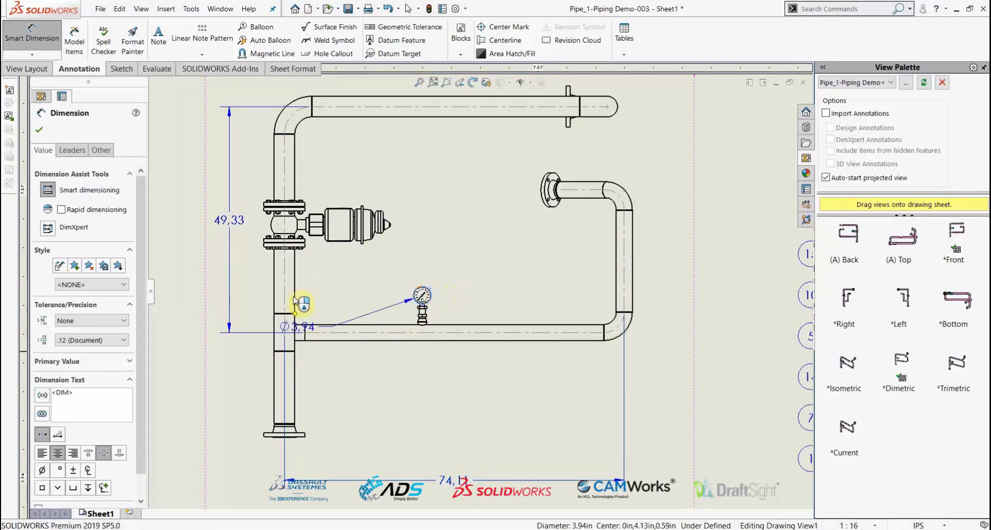
click(282, 298)
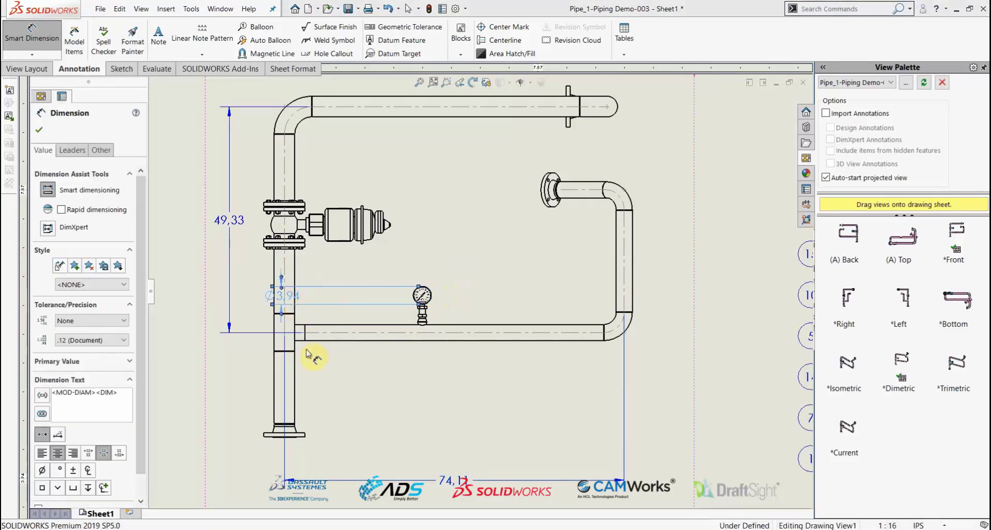
key(Escape)
key(ctrl+z)
Dimension the horizontal distance from the main vertical pipe's centreline to the pressure gauge, placing it above the overall width dimension.
click(31, 32)
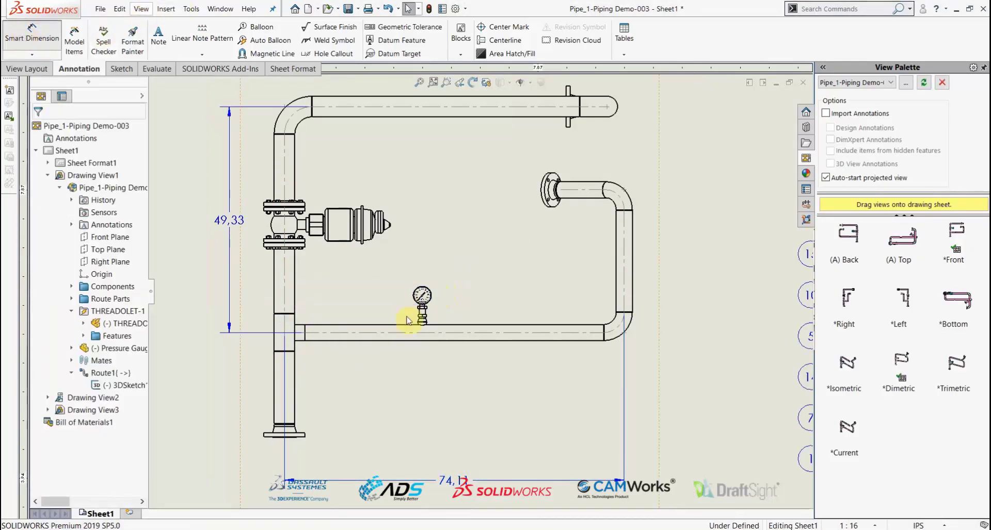
click(422, 294)
click(287, 295)
click(395, 457)
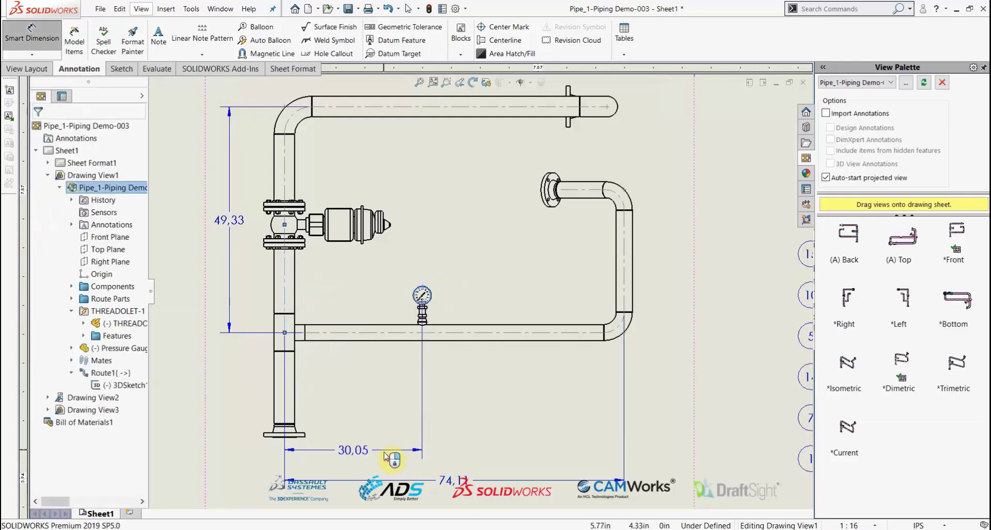
click(375, 457)
click(548, 413)
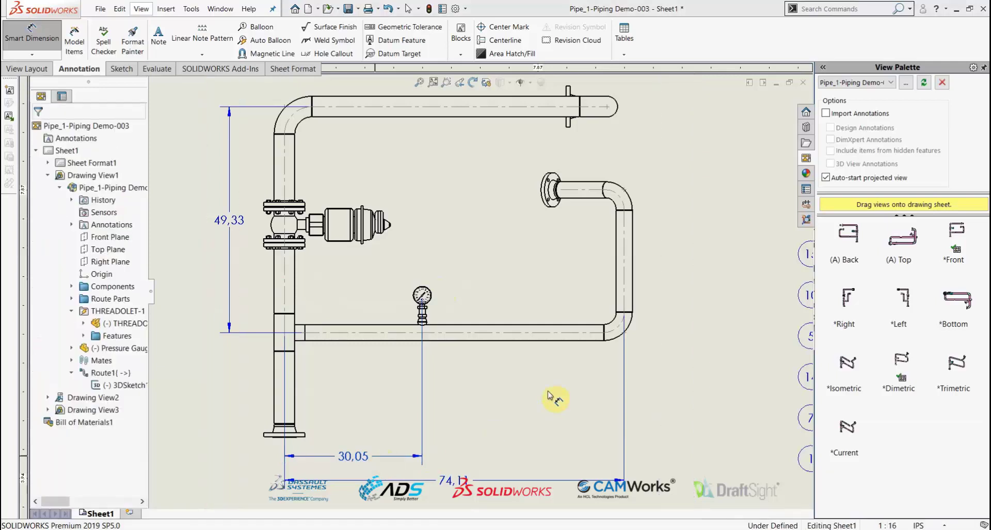
key(Escape)
Review the completed drawing sheet with its dimensioned front view, ballooned dimetric view and bill of materials.
click(433, 83)
scroll(517, 247, down, 1)
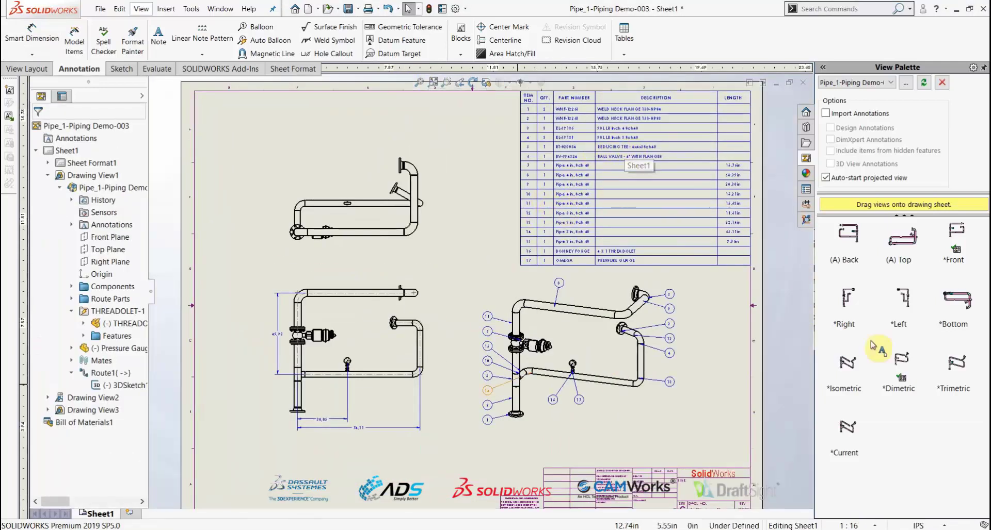
scroll(650, 285, down, 1)
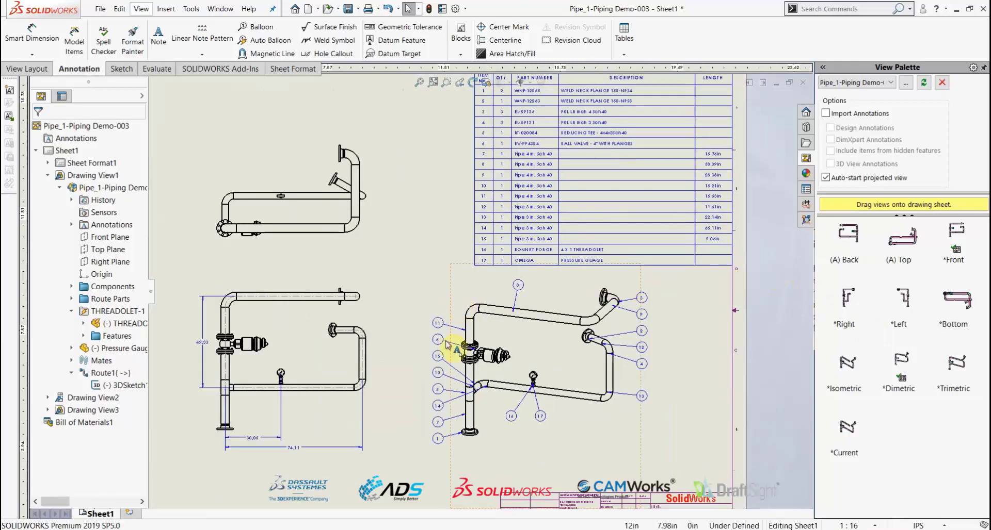
scroll(438, 332, down, 1)
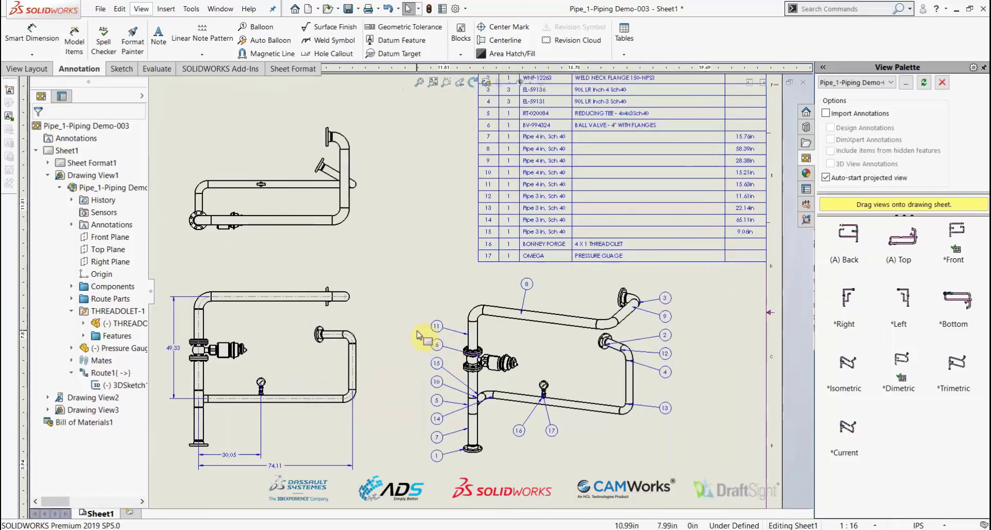
click(432, 84)
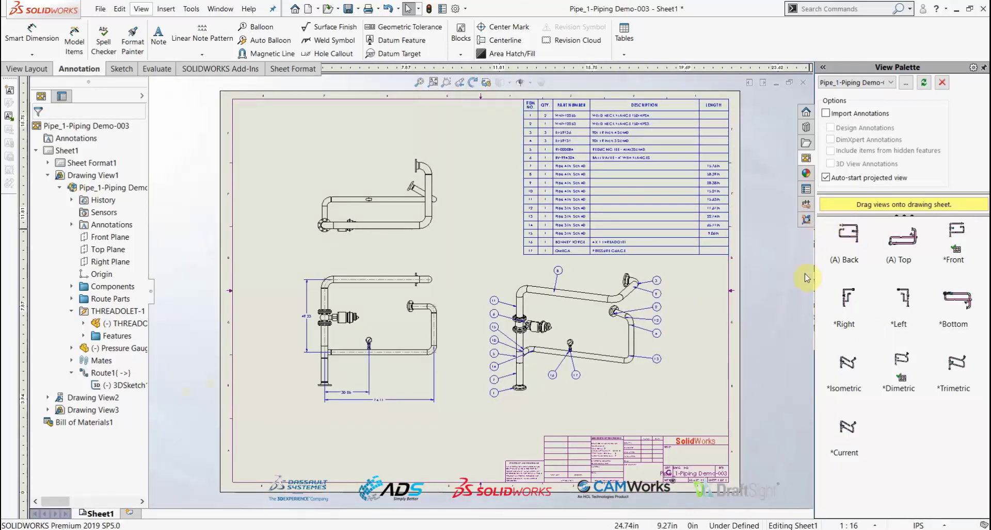